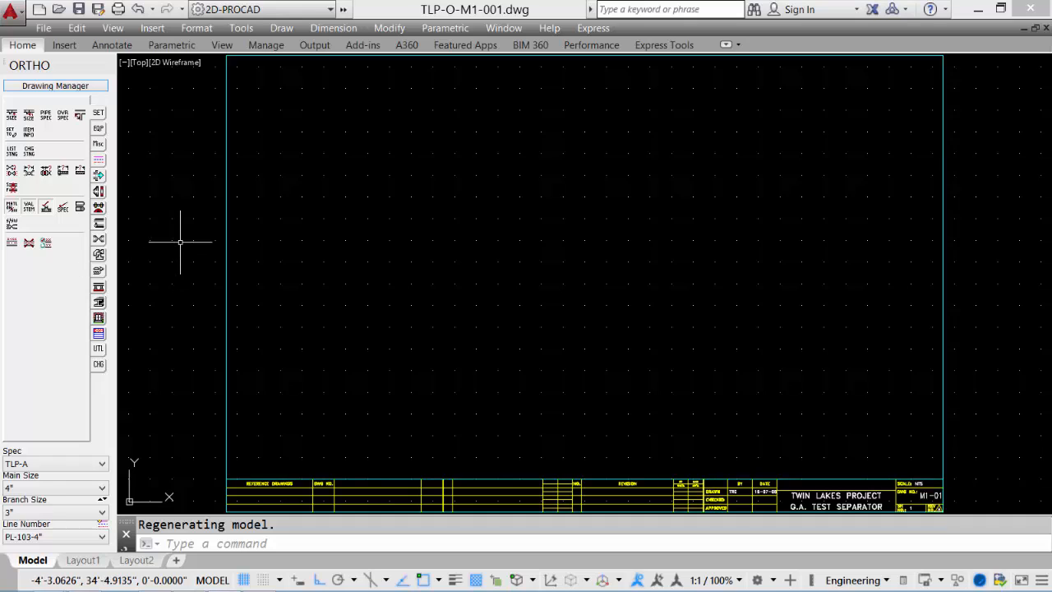
- Examine the Vertical Vessel settings for plan and elevation and the Horizontal Vessel settings, without drawing a vessel
{"action": "left_click", "coordinate": [99, 129]}
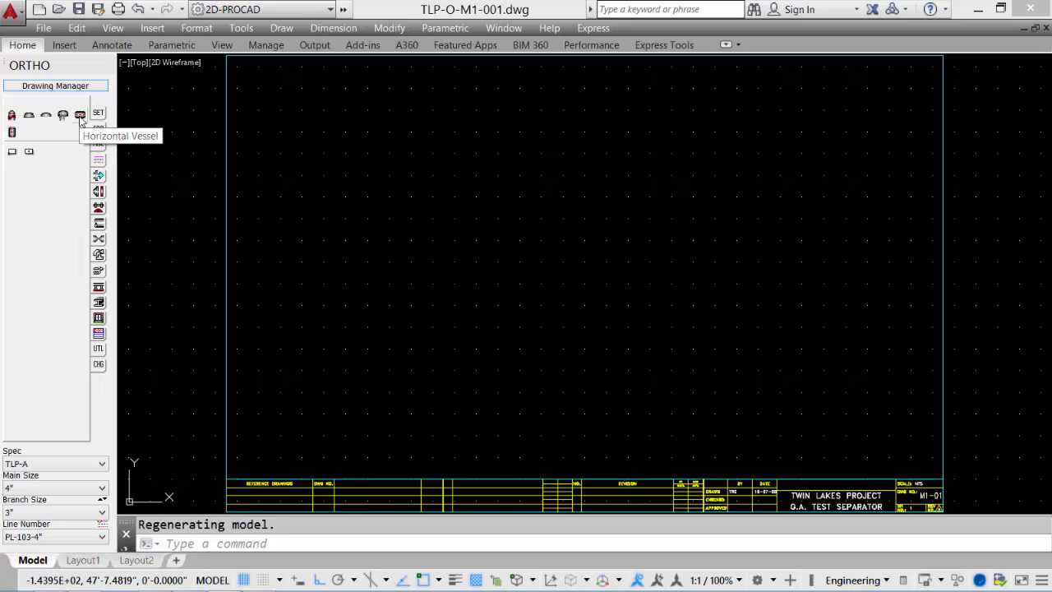
{"action": "left_click", "coordinate": [12, 132]}
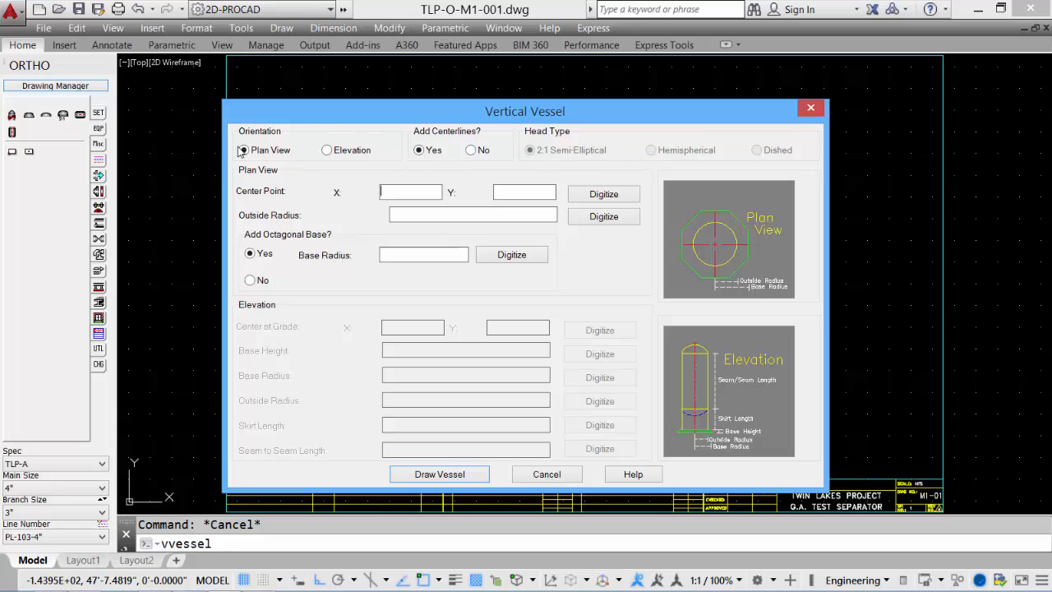
{"action": "left_click", "coordinate": [328, 150]}
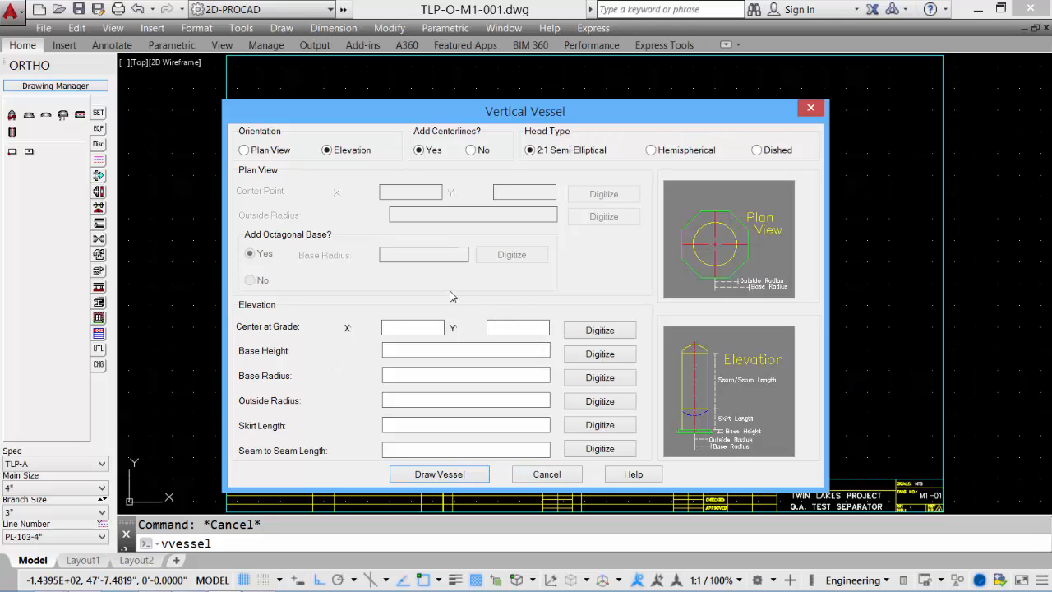
{"action": "left_click", "coordinate": [538, 476]}
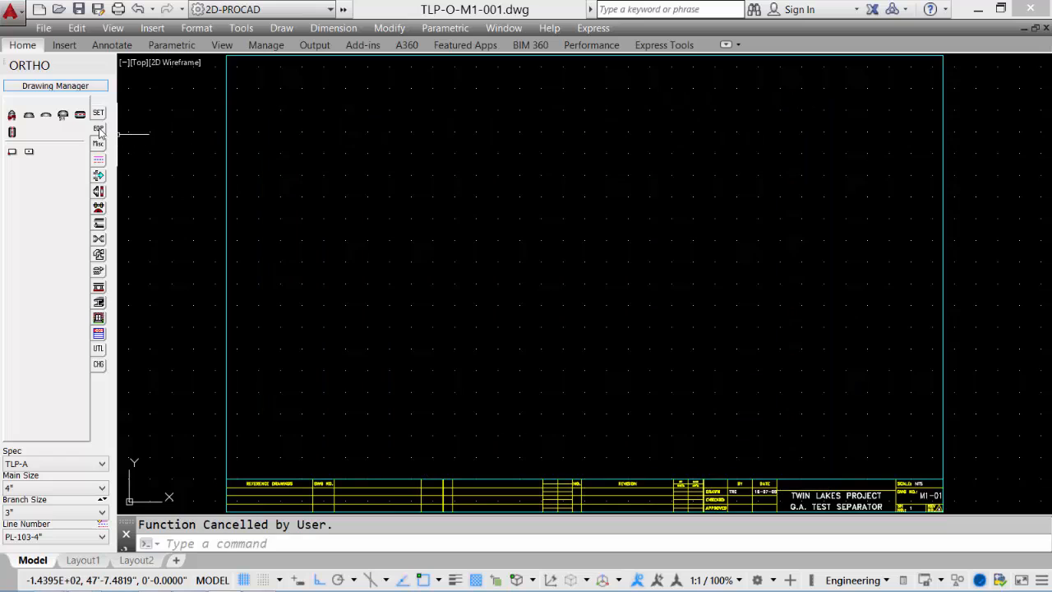
{"action": "left_click", "coordinate": [79, 117]}
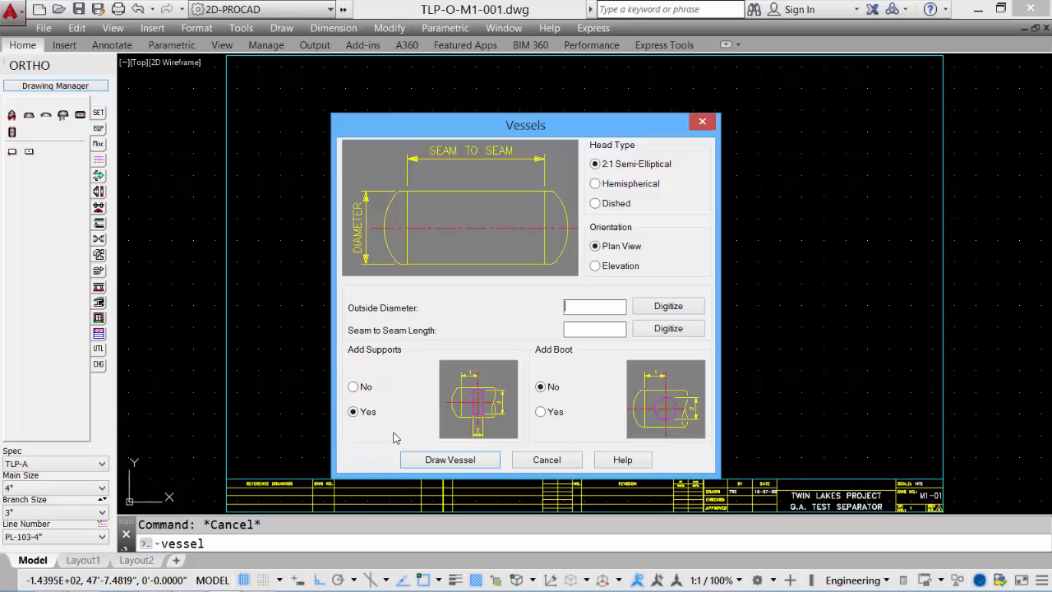
{"action": "left_click", "coordinate": [543, 462]}
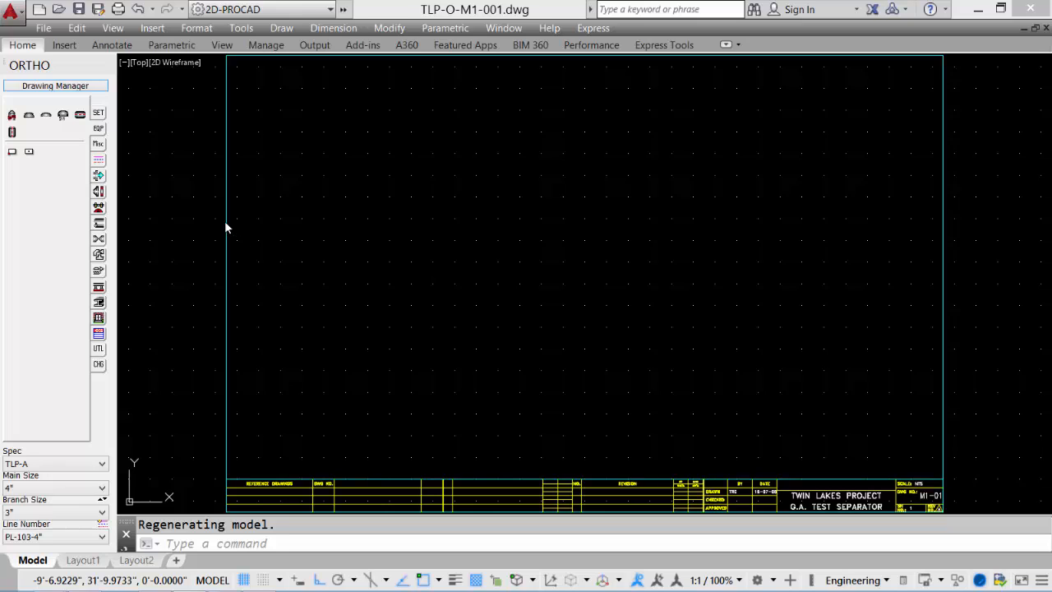
- Draw a closed rectangular border line 32' wide by 20' high in the upper middle of the sheet
{"action": "left_click", "coordinate": [98, 161]}
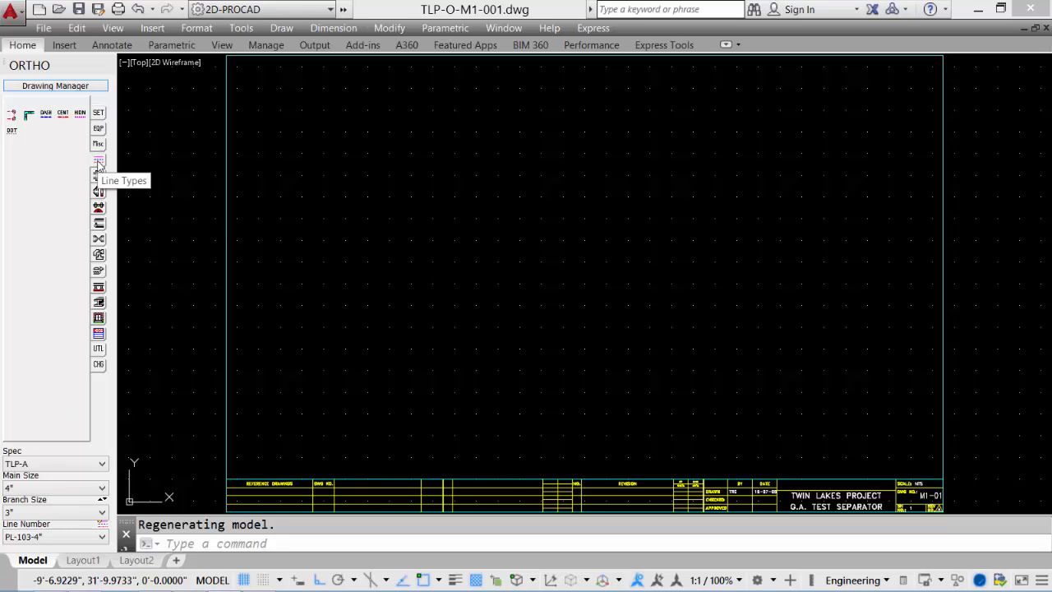
{"action": "left_click", "coordinate": [29, 116]}
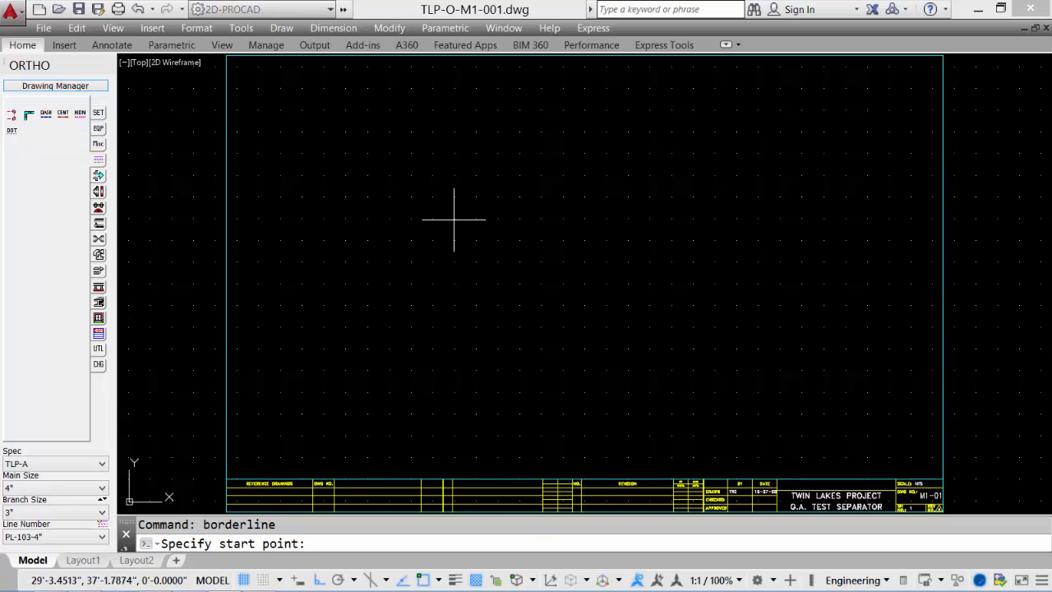
{"action": "left_click", "coordinate": [451, 241]}
{"action": "type", "text": "32'"}
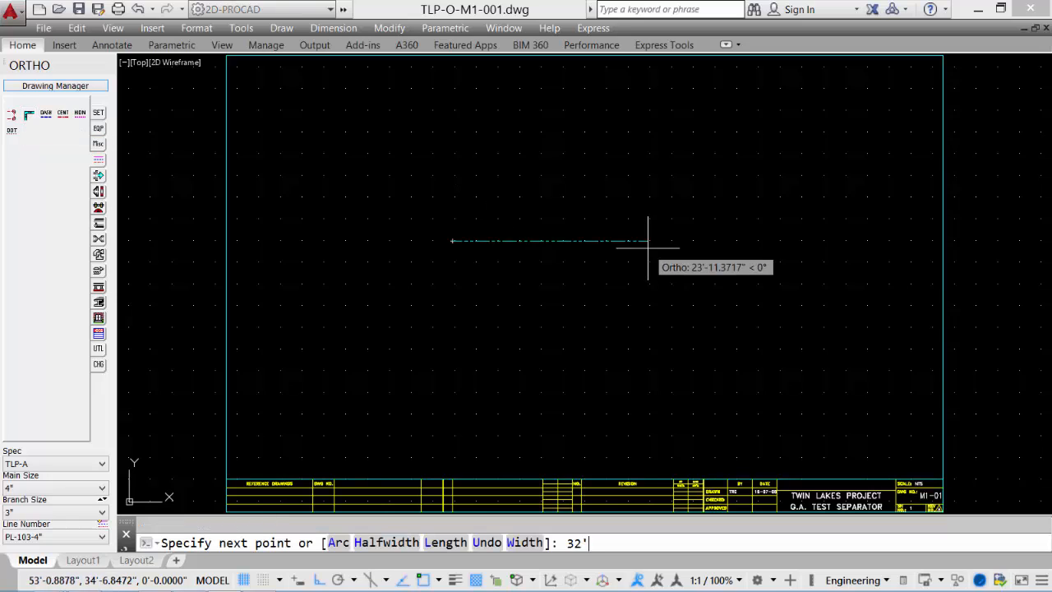
{"action": "key", "text": "Return"}
{"action": "type", "text": "20'"}
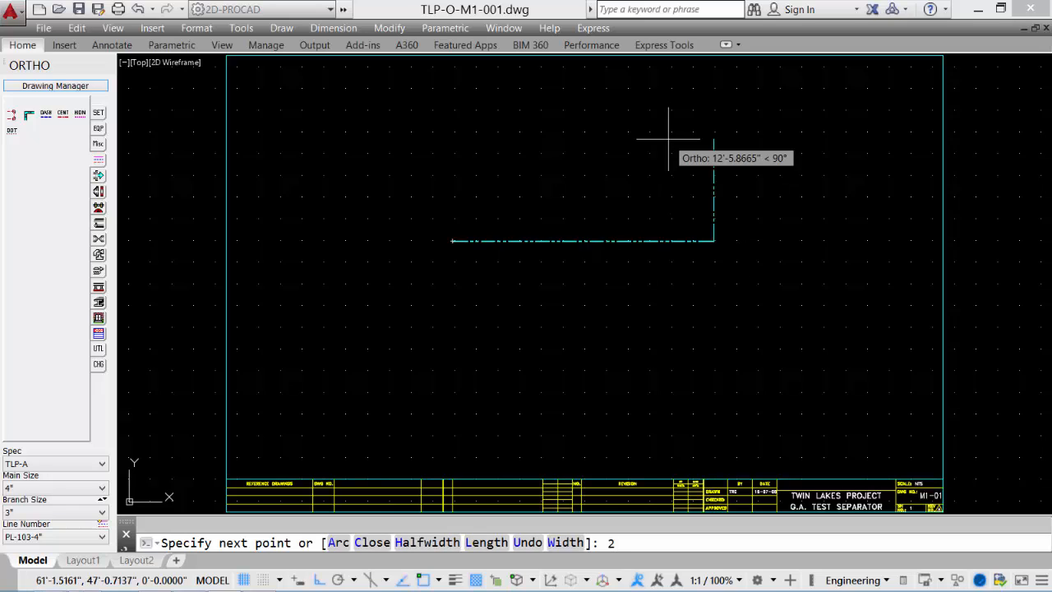
{"action": "key", "text": "Return"}
{"action": "type", "text": "32'"}
{"action": "key", "text": "Return"}
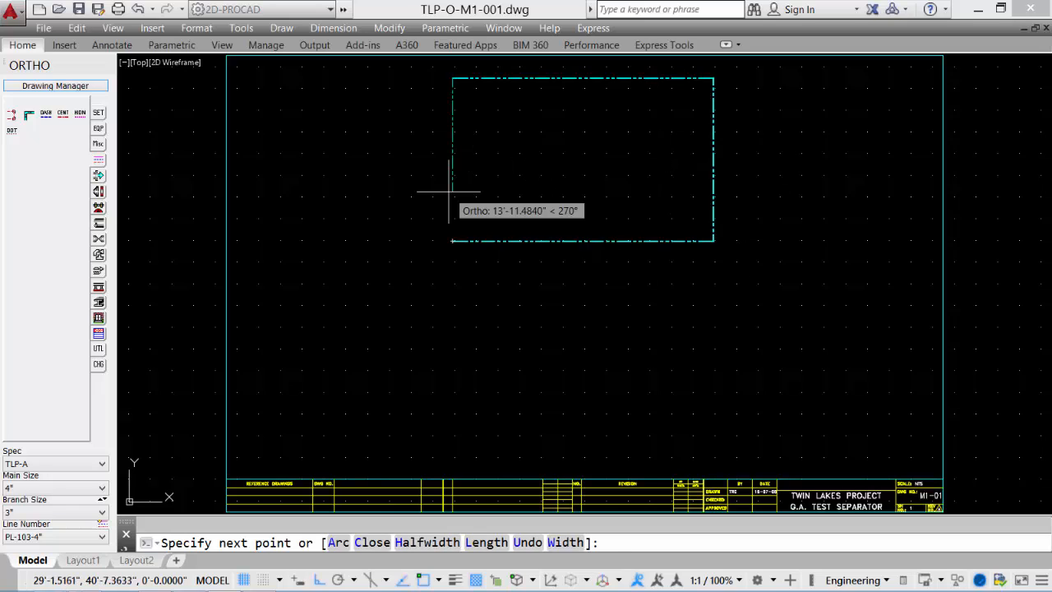
{"action": "type", "text": "20'"}
{"action": "key", "text": "Return"}
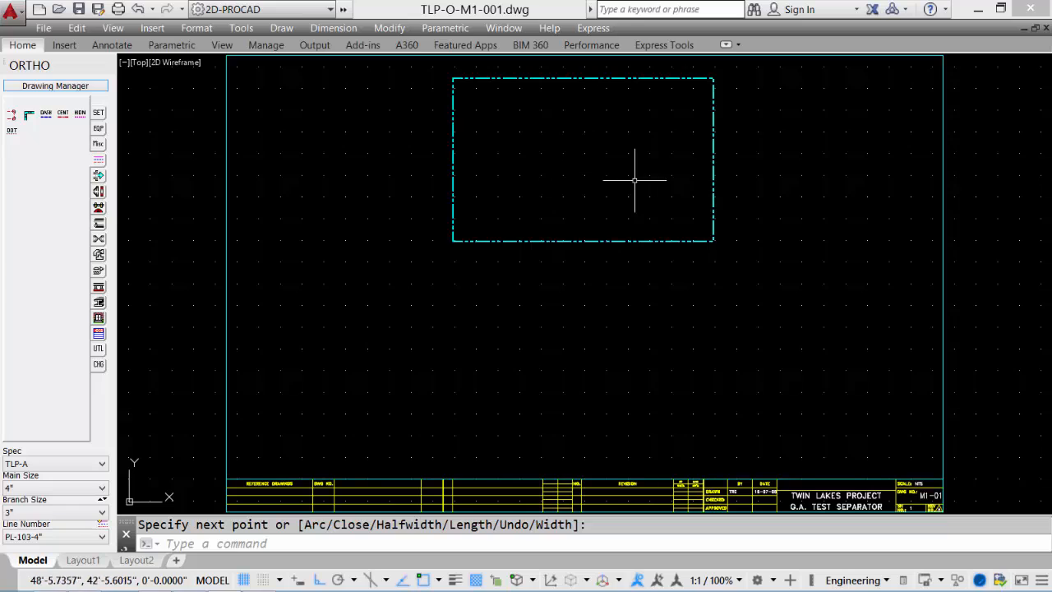
- Draw a plan-view vertical vessel in the border's lower-left area with outside radius 24, centerlines and an octagonal base of radius 30
{"action": "left_click", "coordinate": [98, 128]}
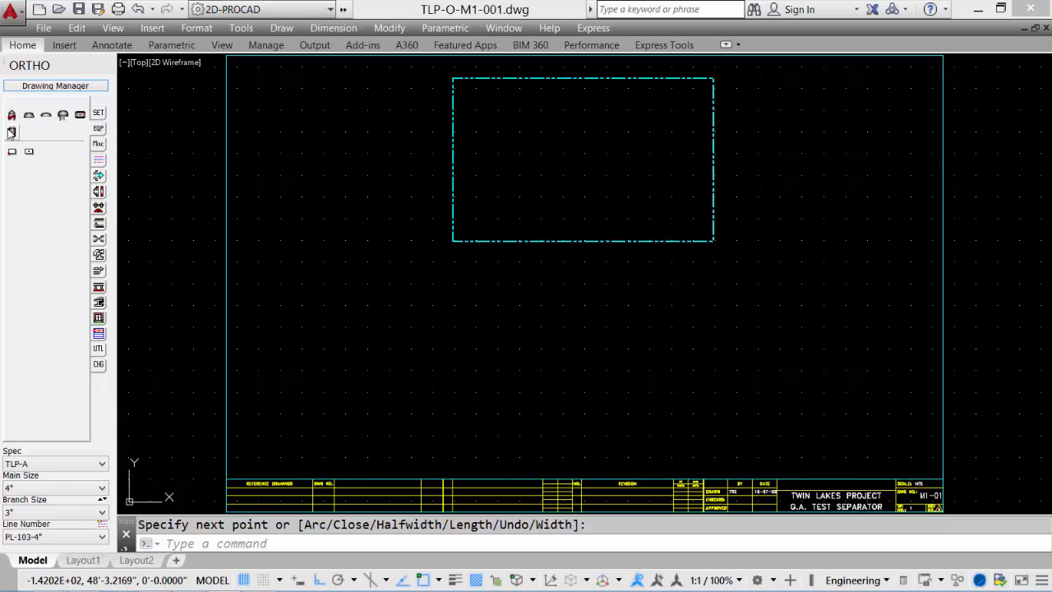
{"action": "left_click", "coordinate": [12, 133]}
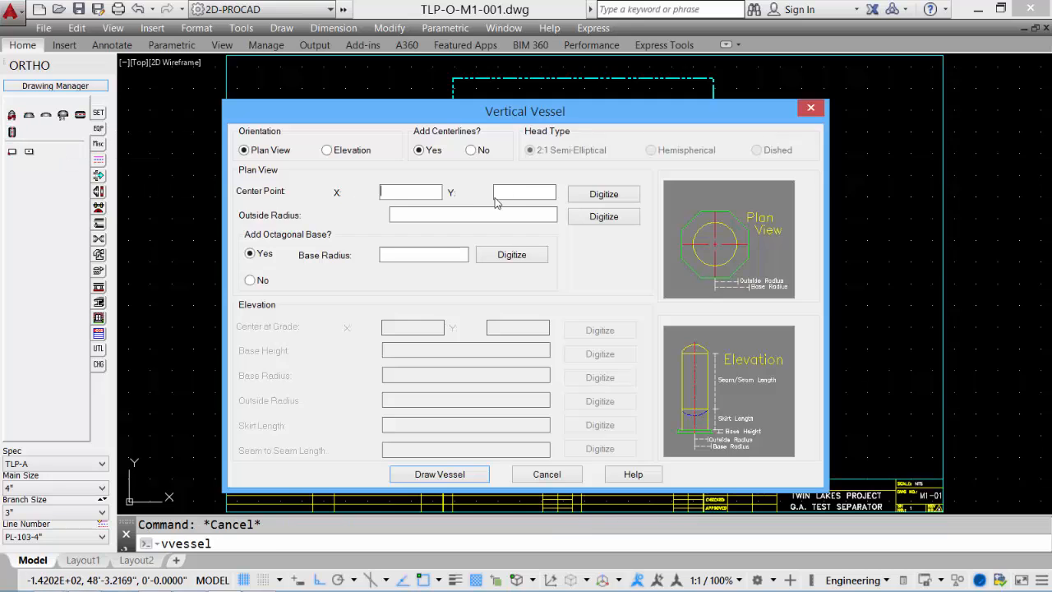
{"action": "left_click", "coordinate": [599, 195]}
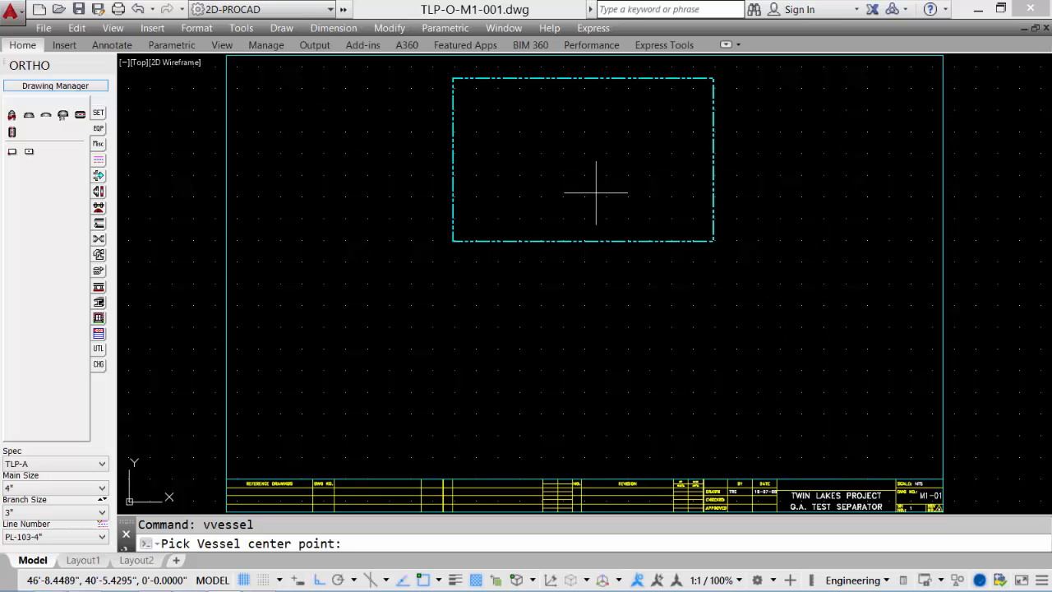
{"action": "left_click", "coordinate": [495, 202]}
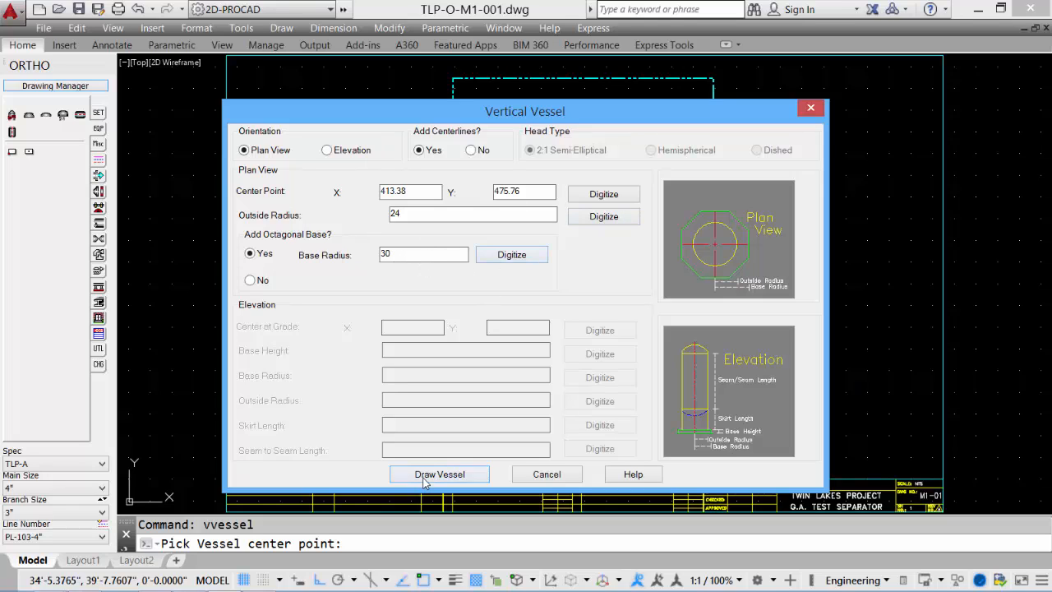
{"action": "left_click", "coordinate": [427, 477]}
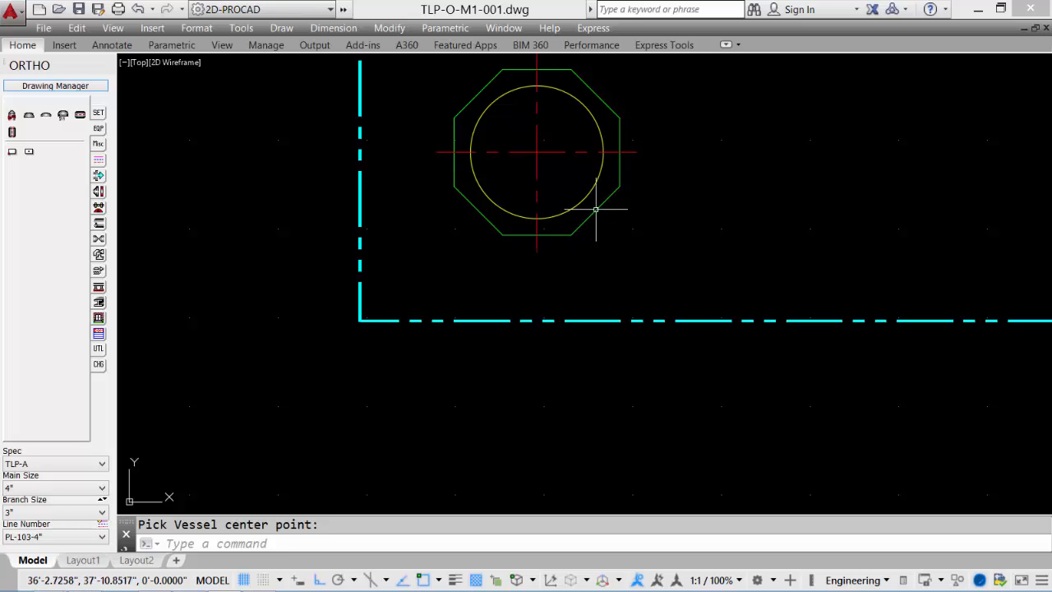
- Define a plan-view horizontal vessel with 2:1 semi-elliptical heads, outside diameter 46, seam-to-seam length 11'-6", supports and no boot
{"action": "scroll", "coordinate": [682, 193], "scroll_direction": "down", "scroll_amount": 2}
{"action": "scroll", "coordinate": [165, 189], "scroll_direction": "down", "scroll_amount": 1}
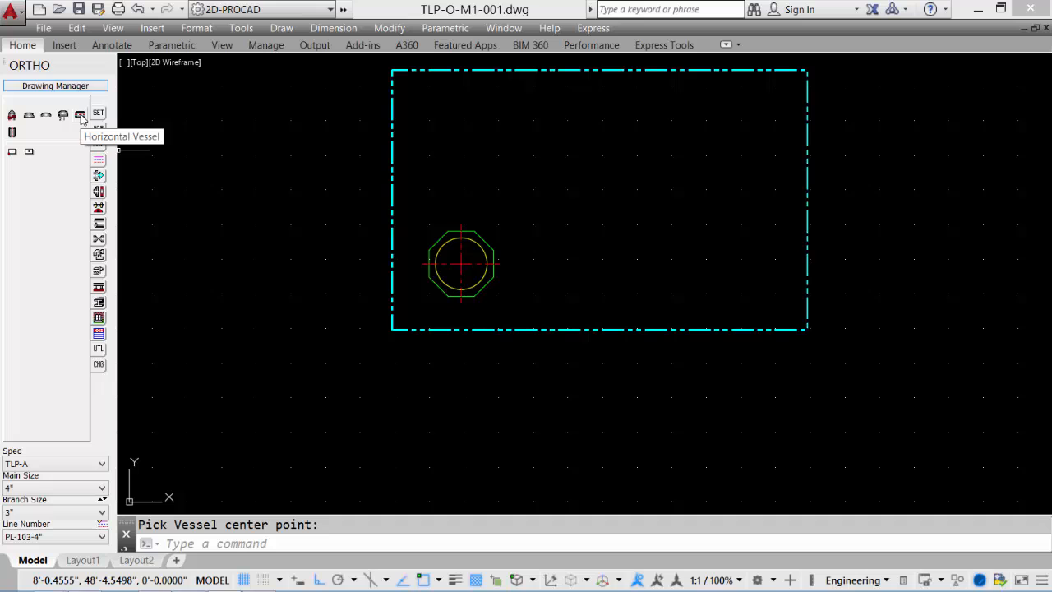
{"action": "left_click", "coordinate": [81, 116]}
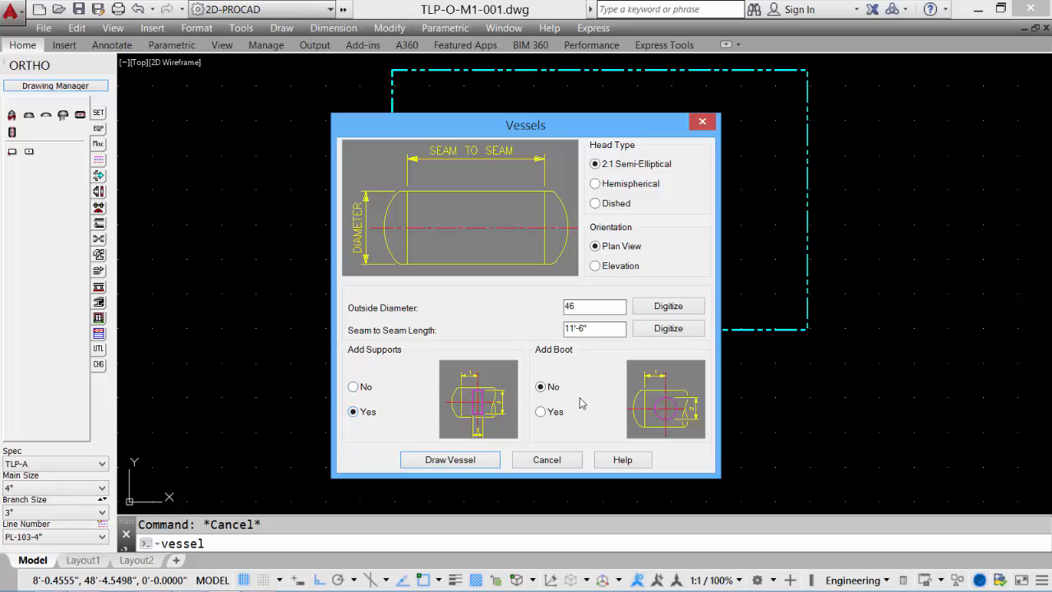
{"action": "left_click", "coordinate": [448, 460]}
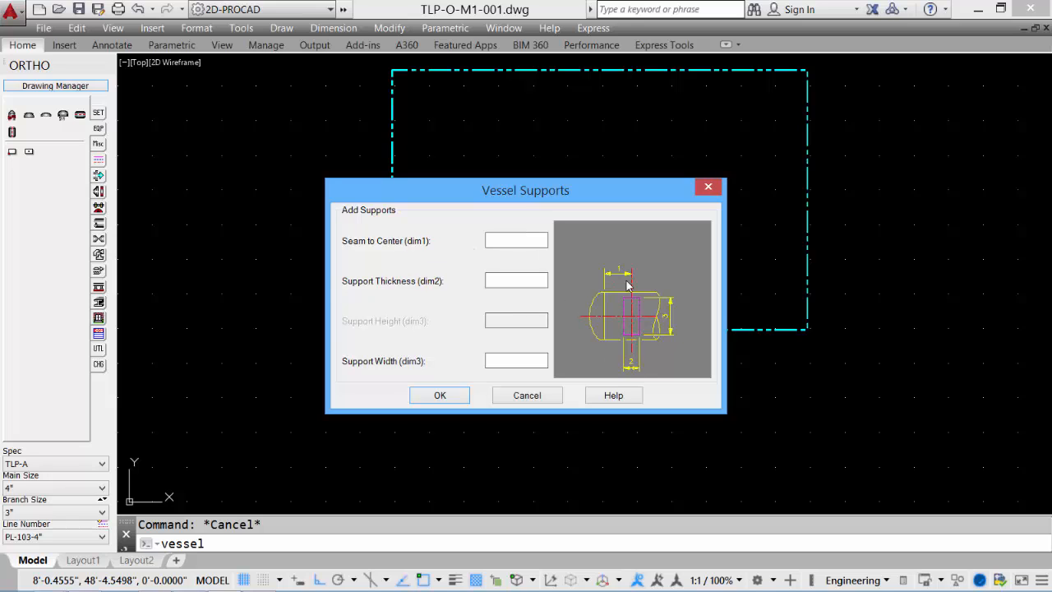
- Give the supports seam-to-center 24 and thickness 8, and place the vessel horizontally in the border's upper-right area
{"action": "type", "text": "24"}
{"action": "left_click", "coordinate": [503, 275]}
{"action": "type", "text": "8"}
{"action": "left_click", "coordinate": [436, 397]}
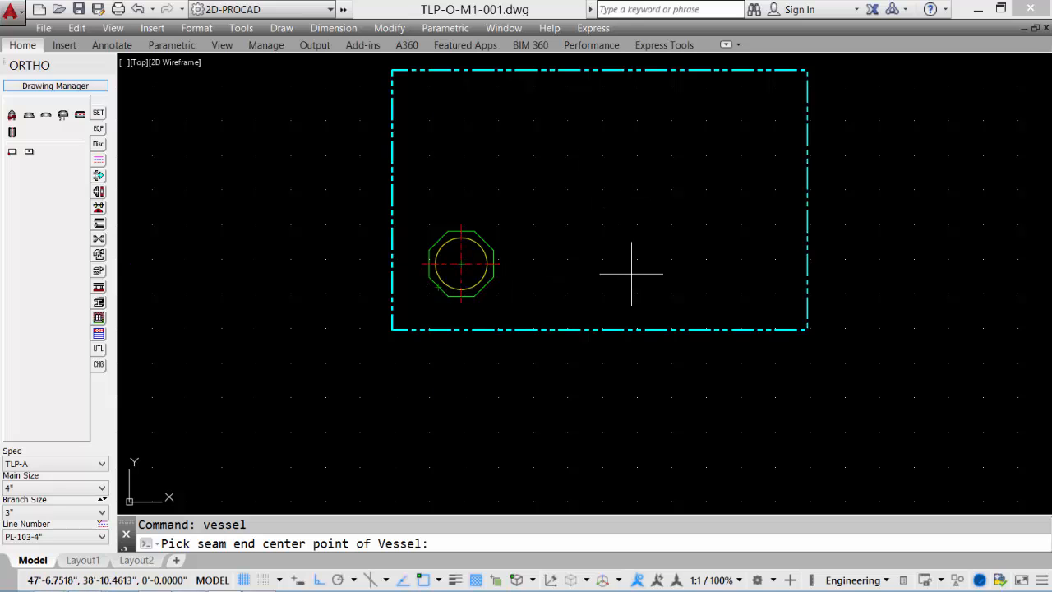
{"action": "left_click", "coordinate": [593, 162]}
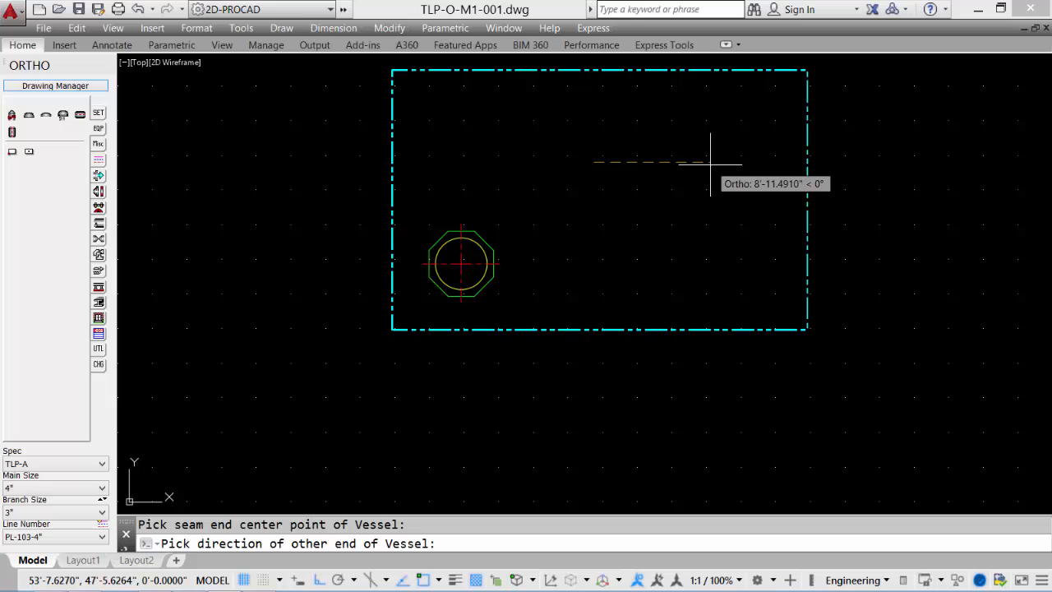
{"action": "left_click", "coordinate": [710, 164]}
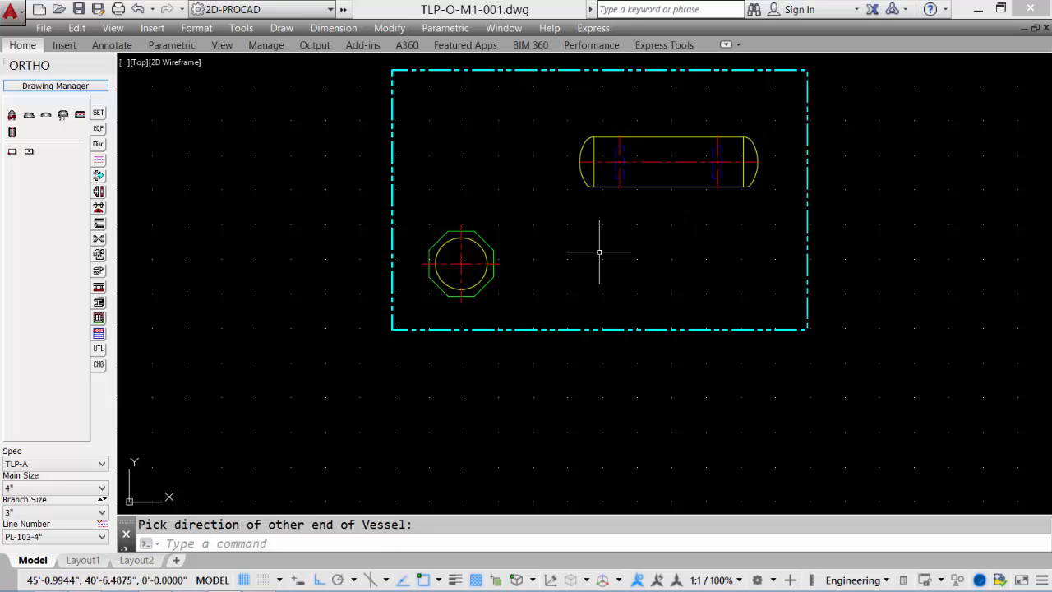
- Draw a horizontal grade line about 38' long below the plan, just above the title block
{"action": "scroll", "coordinate": [526, 293], "scroll_direction": "down", "scroll_amount": 3}
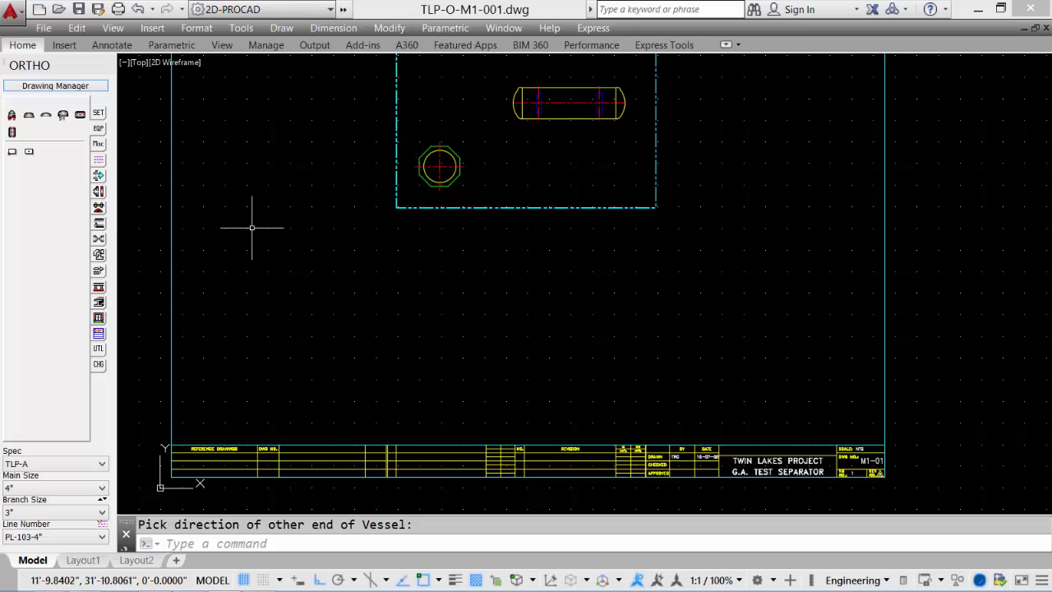
{"action": "type", "text": "1"}
{"action": "key", "text": "Return"}
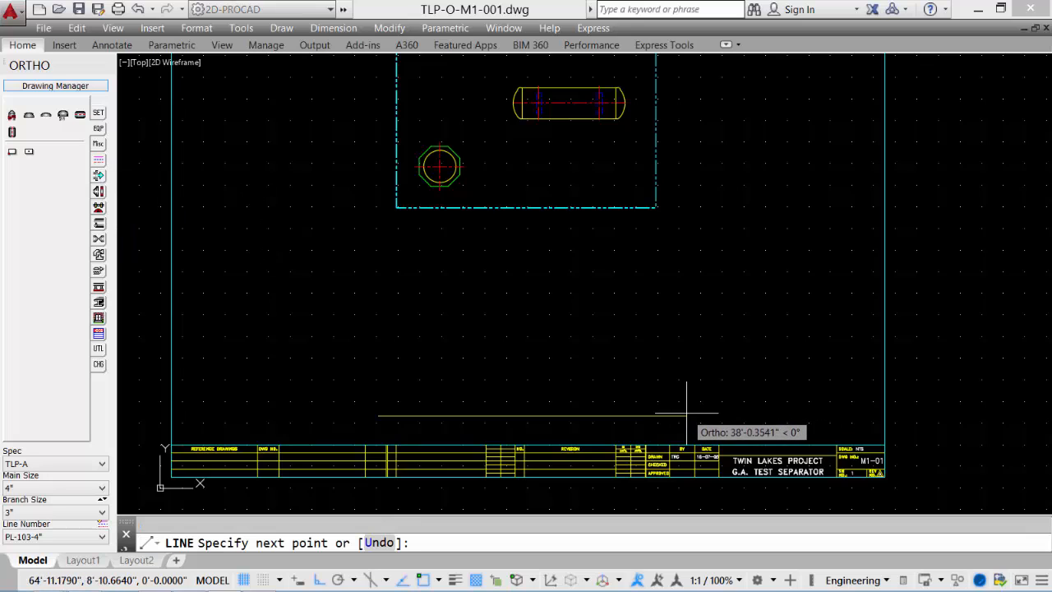
{"action": "left_click", "coordinate": [686, 416]}
{"action": "key", "text": "Return"}
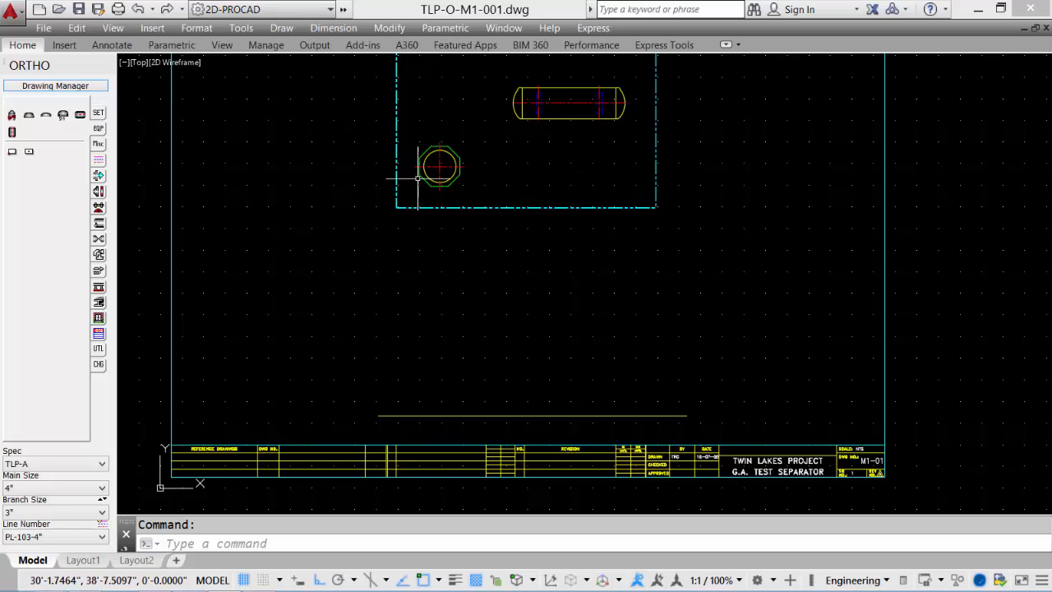
- Draw vertical projection lines from the vertical vessel's center and the horizontal vessel's left seam down past the grade line
{"action": "type", "text": "l"}
{"action": "key", "text": "Return"}
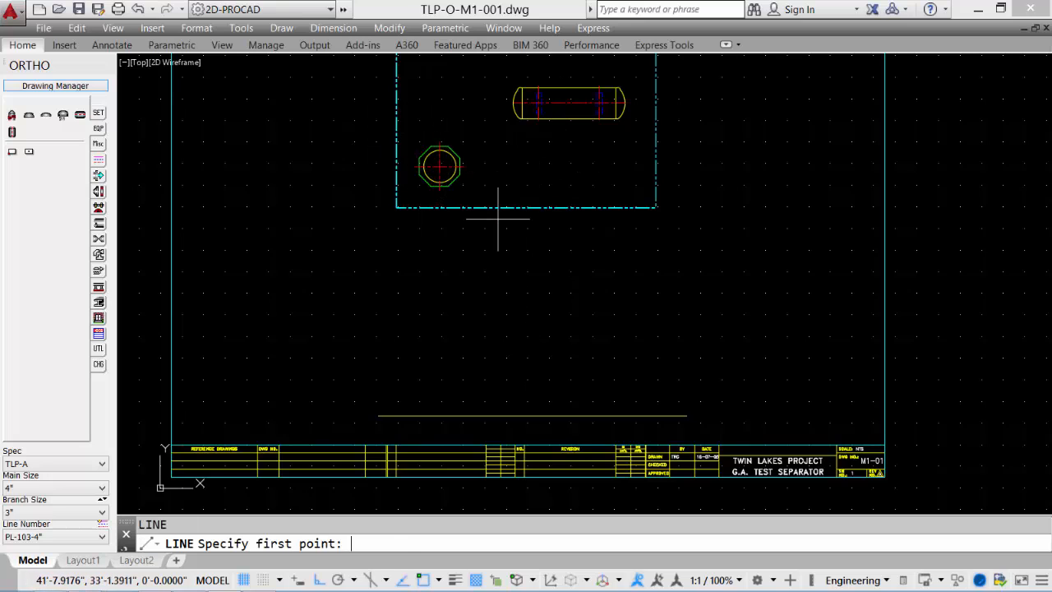
{"action": "left_click", "coordinate": [439, 186]}
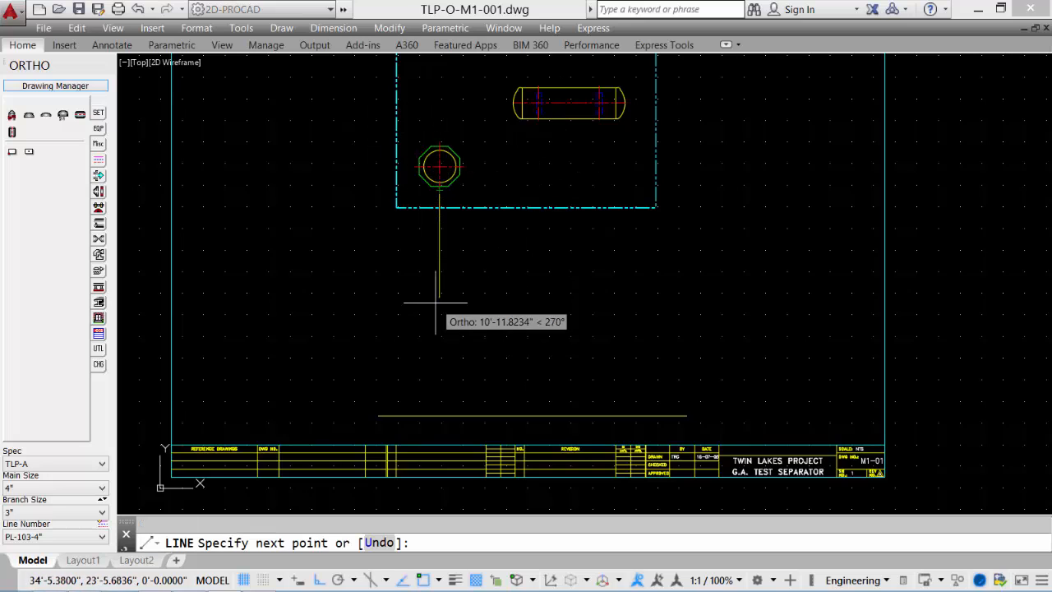
{"action": "left_click", "coordinate": [439, 428]}
{"action": "key", "text": "Return"}
{"action": "key", "text": "Return"}
{"action": "left_click", "coordinate": [522, 115]}
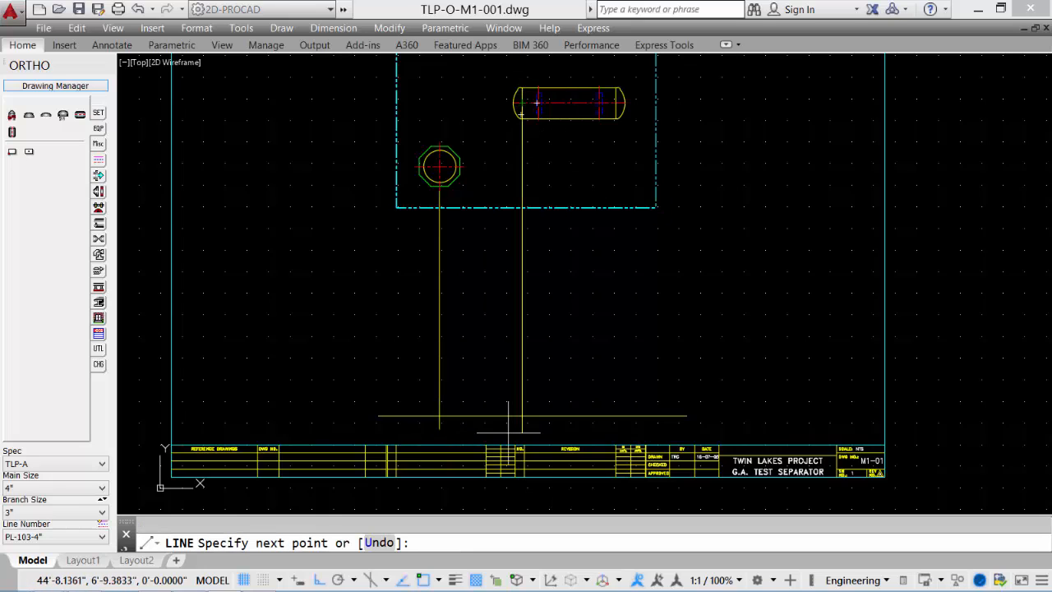
{"action": "left_click", "coordinate": [485, 427]}
{"action": "key", "text": "Return"}
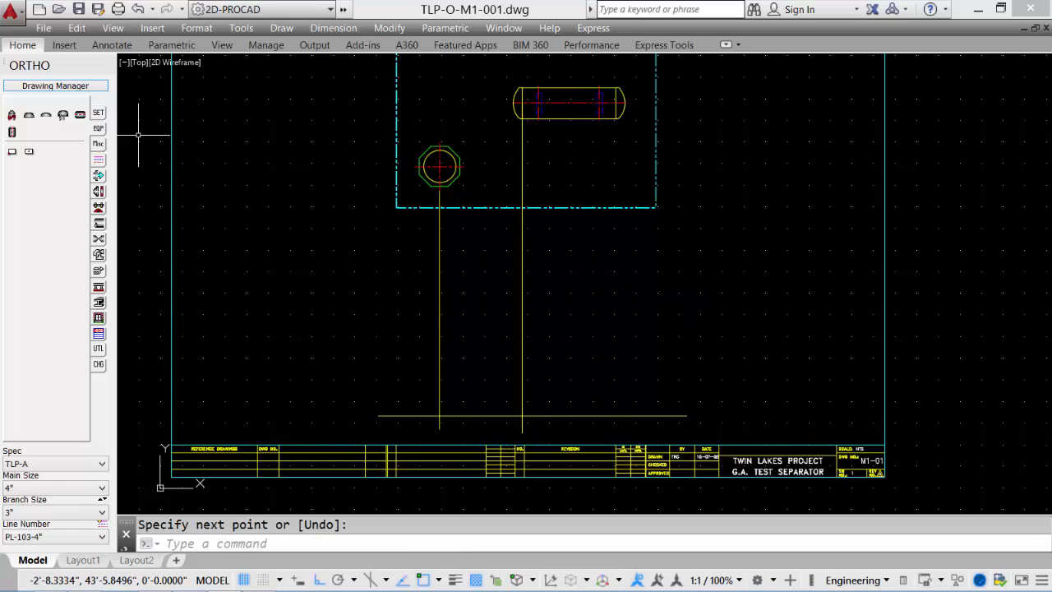
- Draw the vertical vessel's elevation where its projection line meets grade, with 2:1 semi-elliptical heads, base height 12, base radius 30, outside radius 24, skirt length 36
{"action": "left_click", "coordinate": [13, 133]}
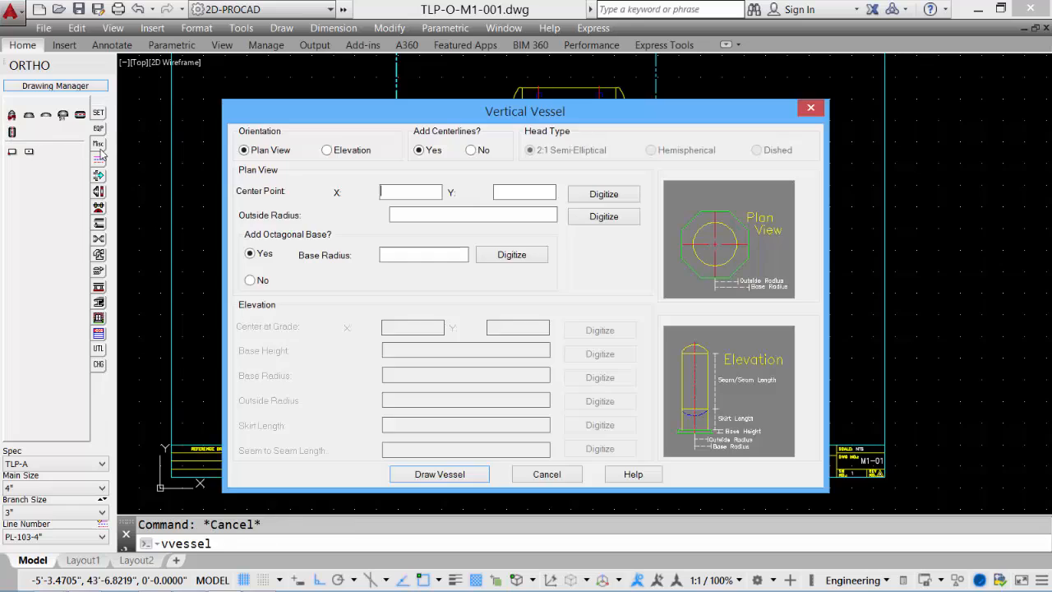
{"action": "left_click", "coordinate": [326, 151]}
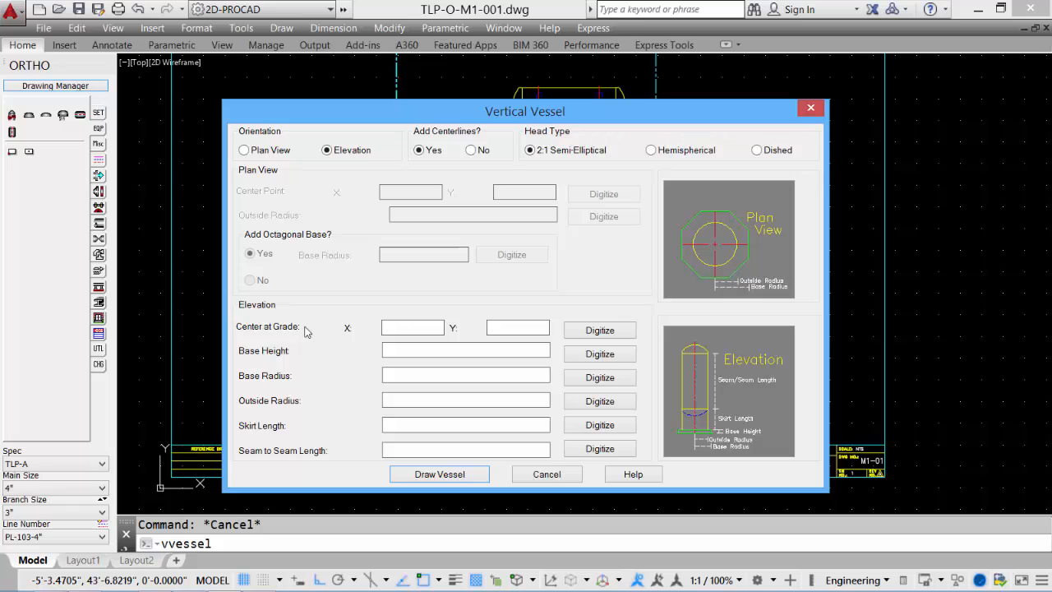
{"action": "left_click", "coordinate": [599, 330]}
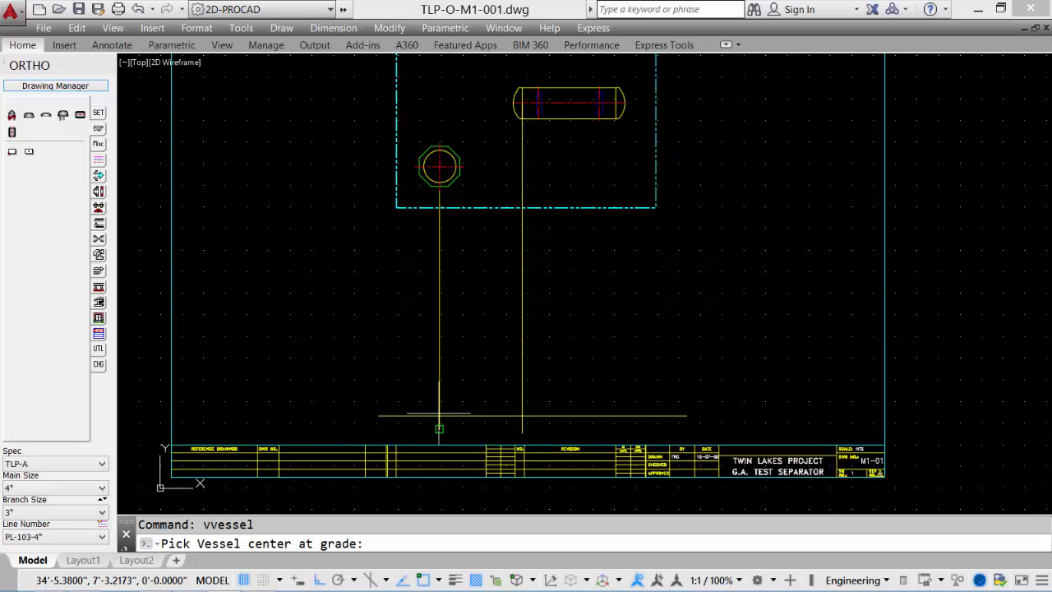
{"action": "type", "text": "int"}
{"action": "key", "text": "Return"}
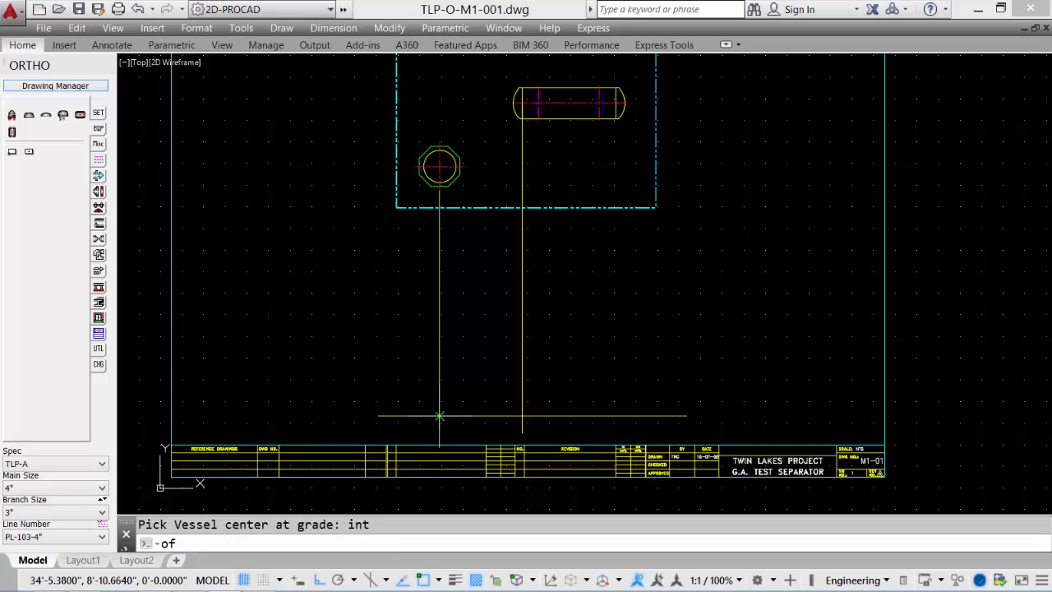
{"action": "left_click", "coordinate": [440, 417]}
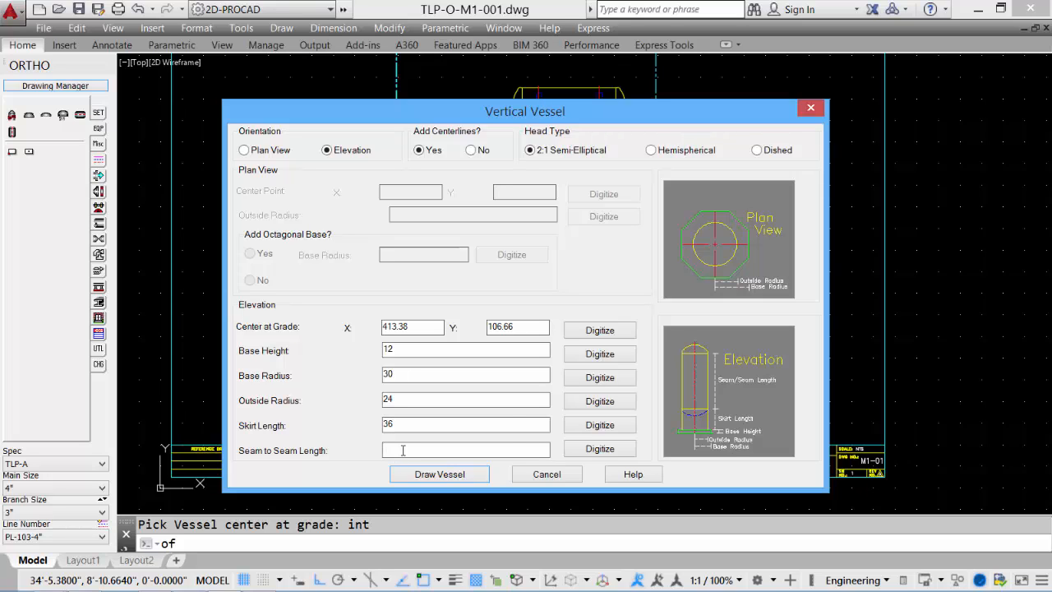
{"action": "left_click", "coordinate": [440, 474]}
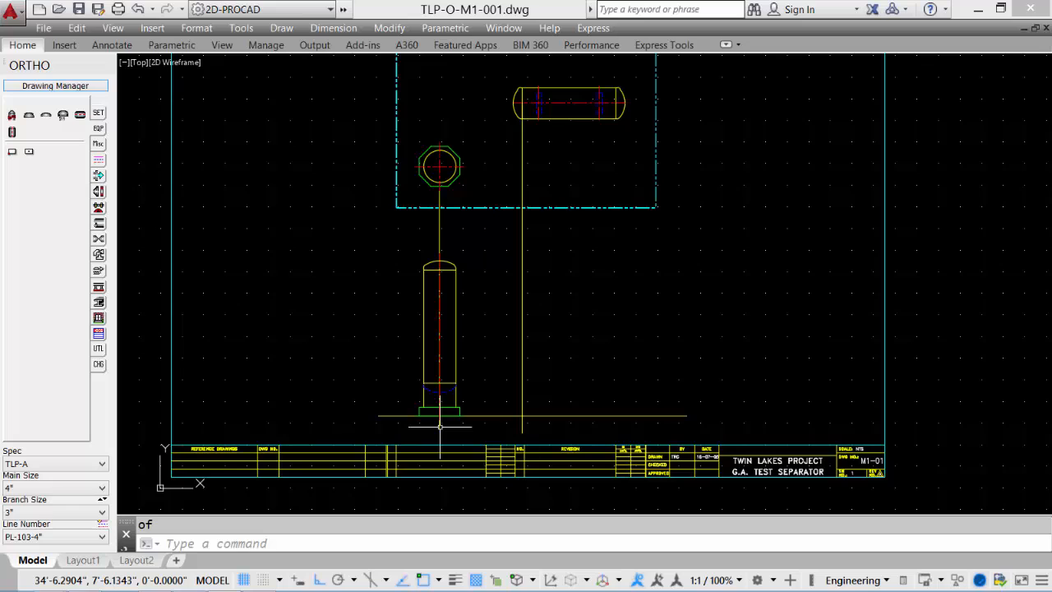
- Define an elevation-view horizontal vessel with 2:1 semi-elliptical heads, seam-to-seam length 11'6", supports and no boot
{"action": "left_click", "coordinate": [80, 116]}
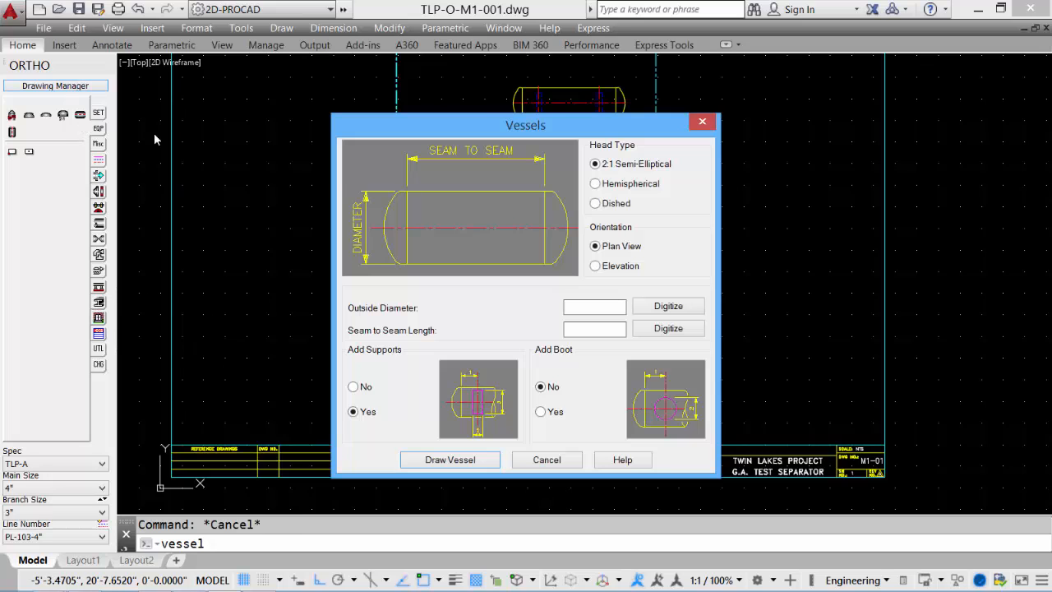
{"action": "left_click", "coordinate": [596, 266]}
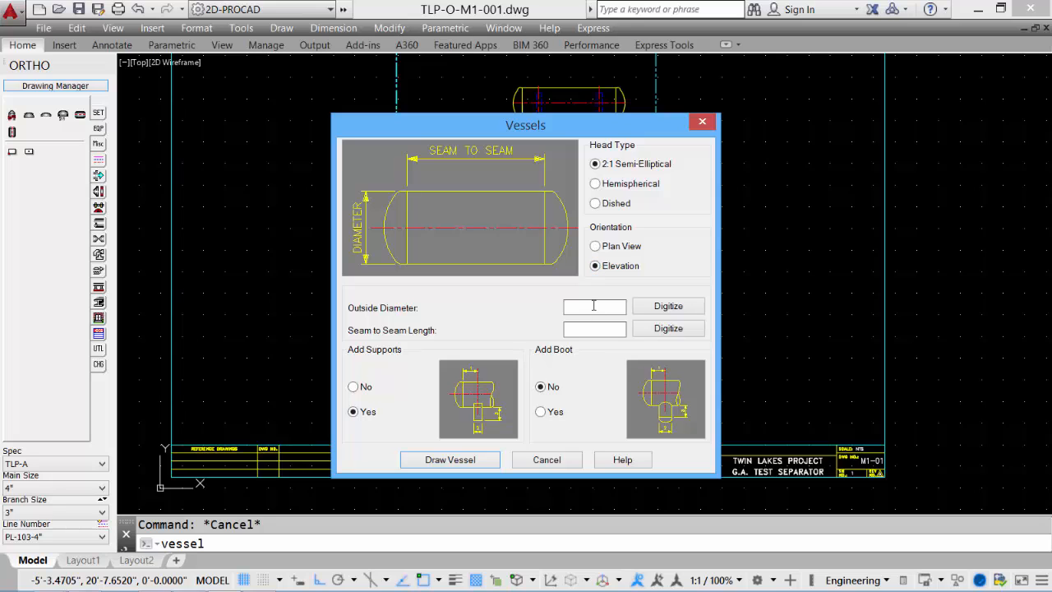
{"action": "left_click", "coordinate": [587, 330]}
{"action": "type", "text": "11'6\""}
{"action": "left_click", "coordinate": [466, 462]}
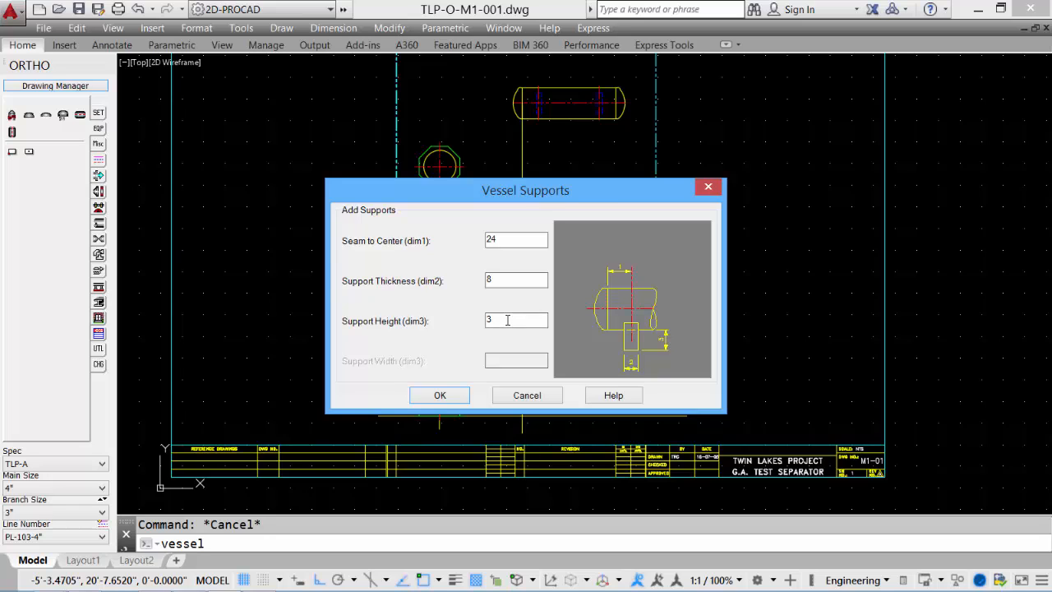
- Accept supports with seam-to-center 24 and thickness 8, and place the vessel horizontally to the right from its projection line below the plan border
{"action": "left_click", "coordinate": [440, 395]}
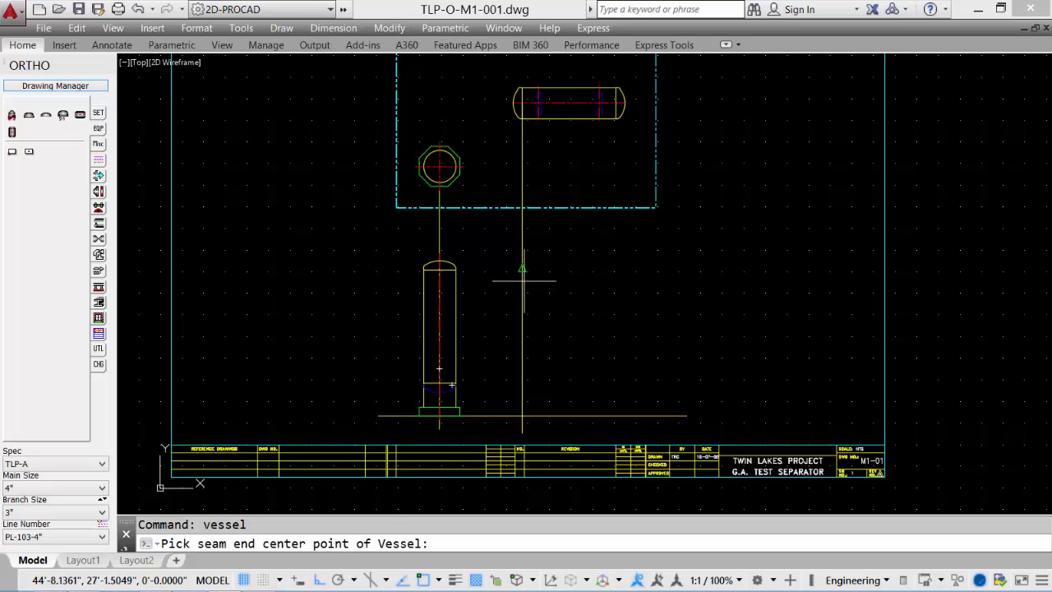
{"action": "left_click", "coordinate": [522, 268]}
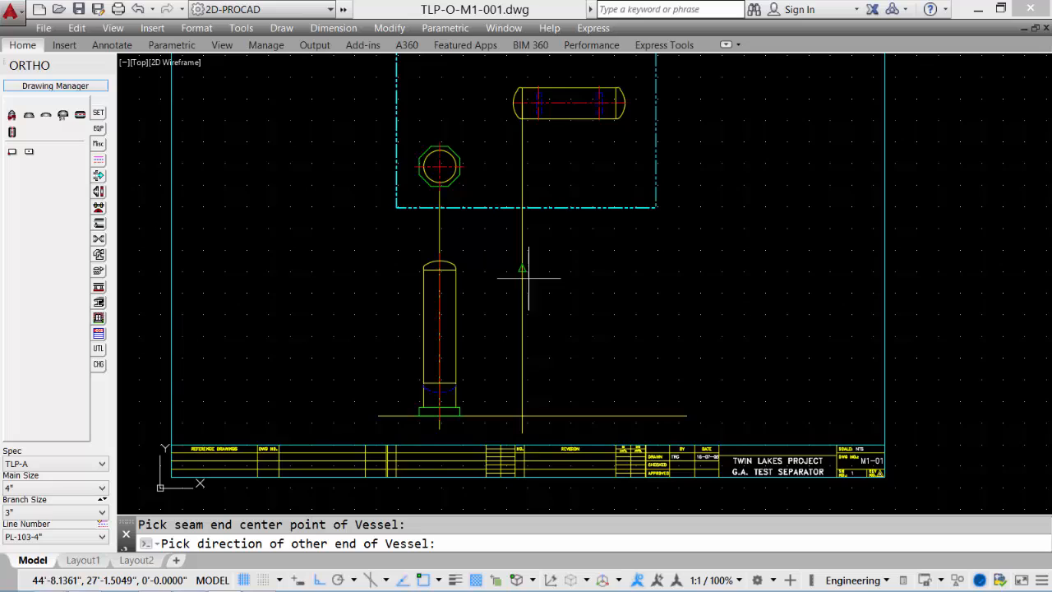
{"action": "left_click", "coordinate": [670, 277]}
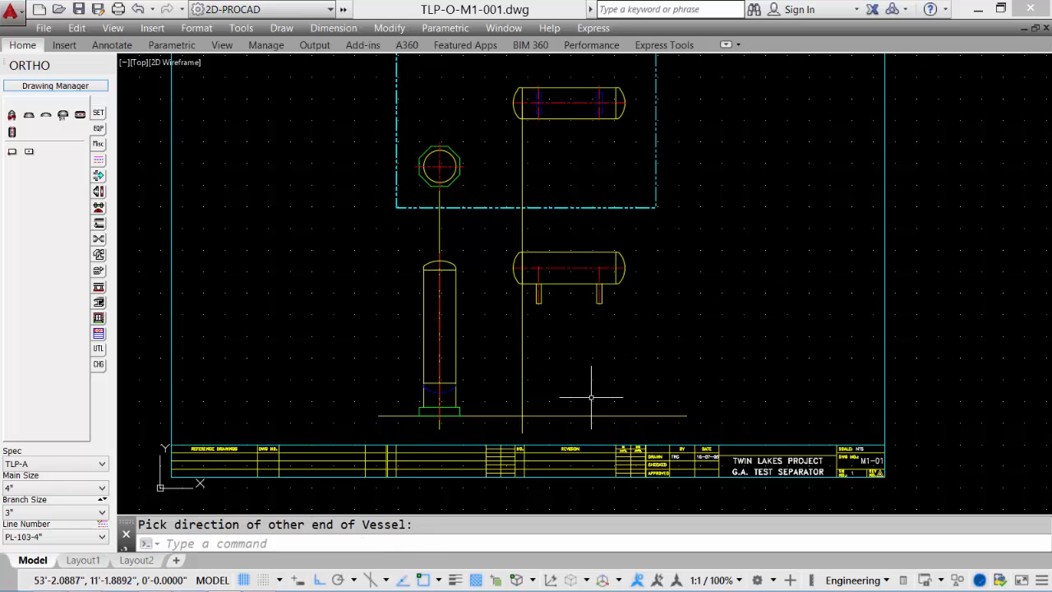
- Move the horizontal vessel's elevation with its supports straight down about 7.5 feet toward the grade line
{"action": "type", "text": "m"}
{"action": "key", "text": "Return"}
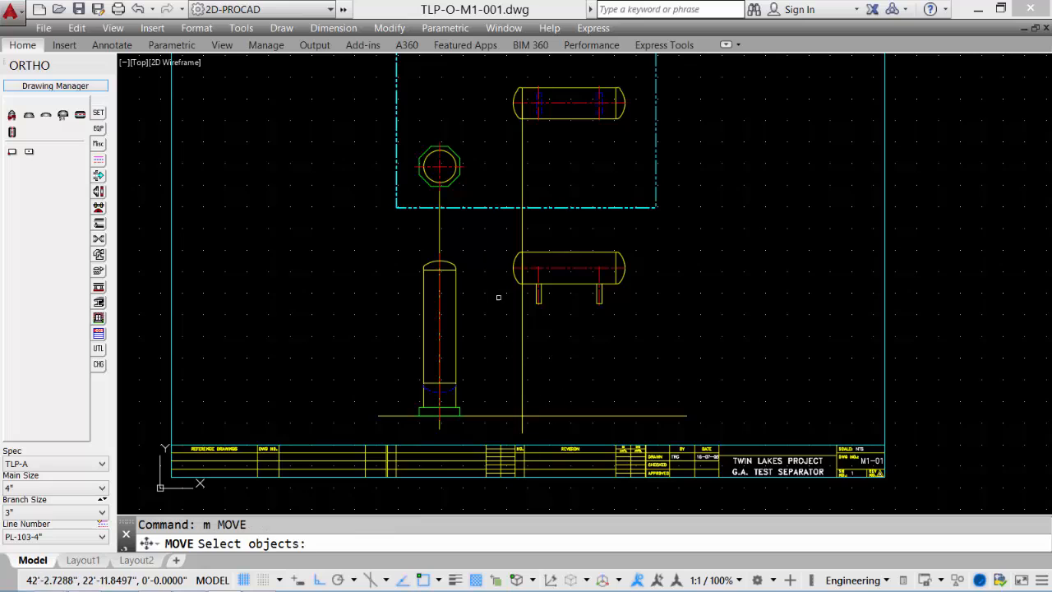
{"action": "left_click", "coordinate": [497, 214]}
{"action": "left_click", "coordinate": [634, 313]}
{"action": "key", "text": "Return"}
{"action": "left_click", "coordinate": [695, 273]}
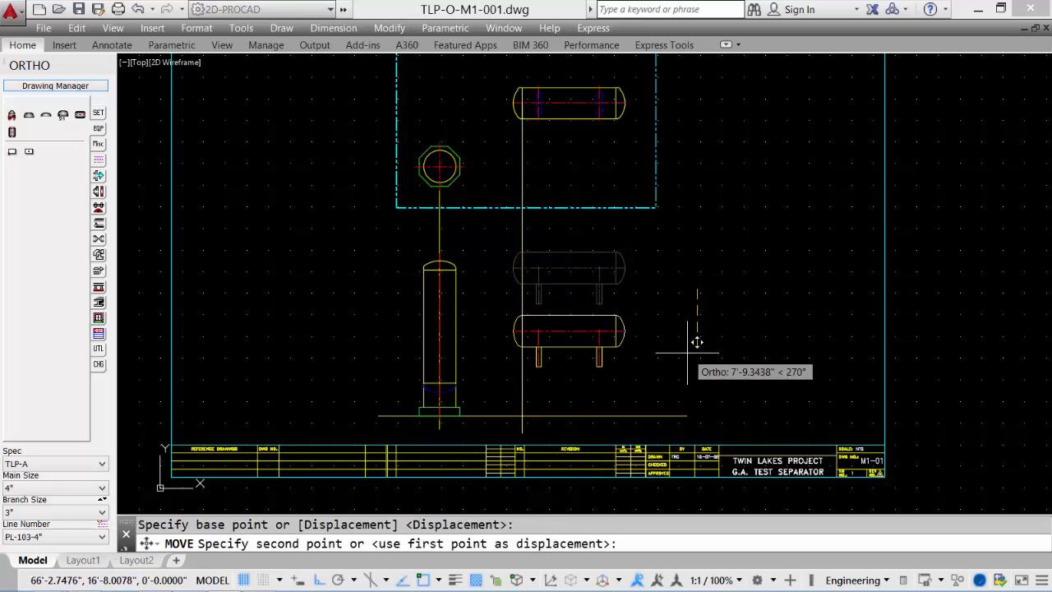
{"action": "left_click", "coordinate": [696, 336]}
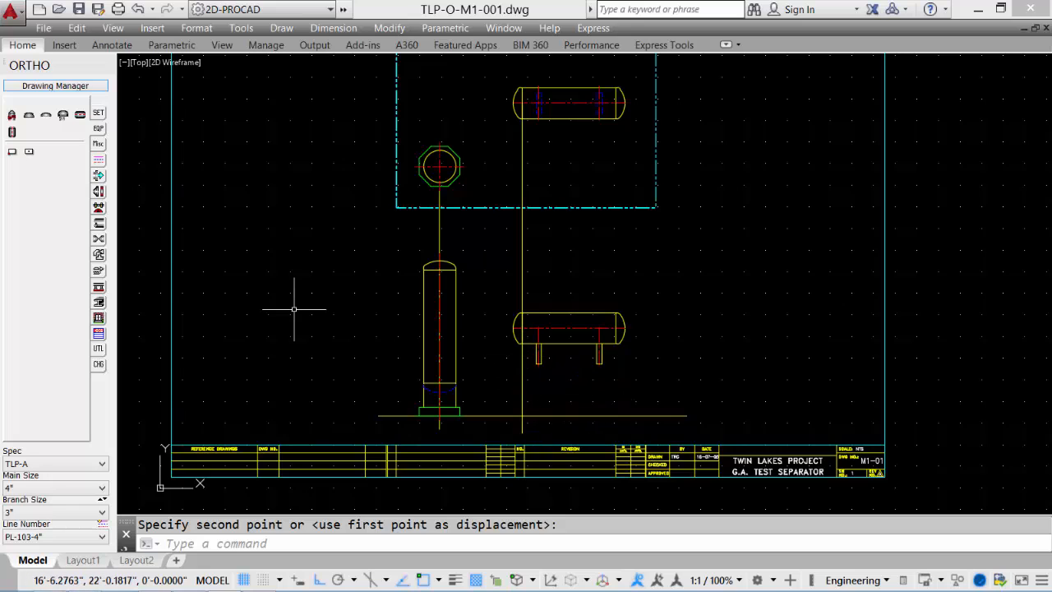
- Draw a rectangular pier between the left support's base and grade, and center it beneath that support
{"action": "type", "text": "r"}
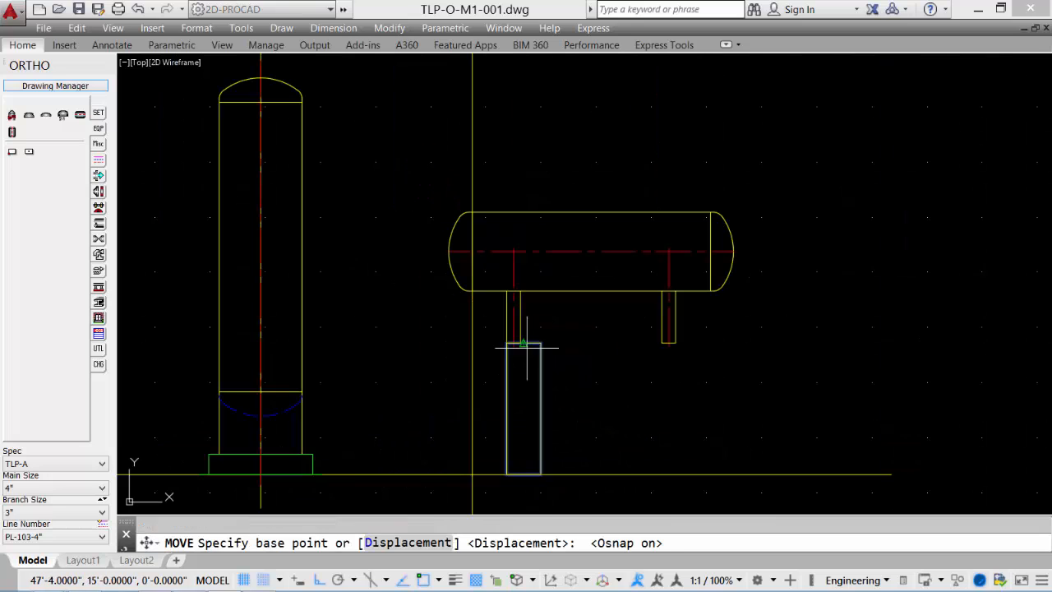
{"action": "left_click", "coordinate": [523, 343]}
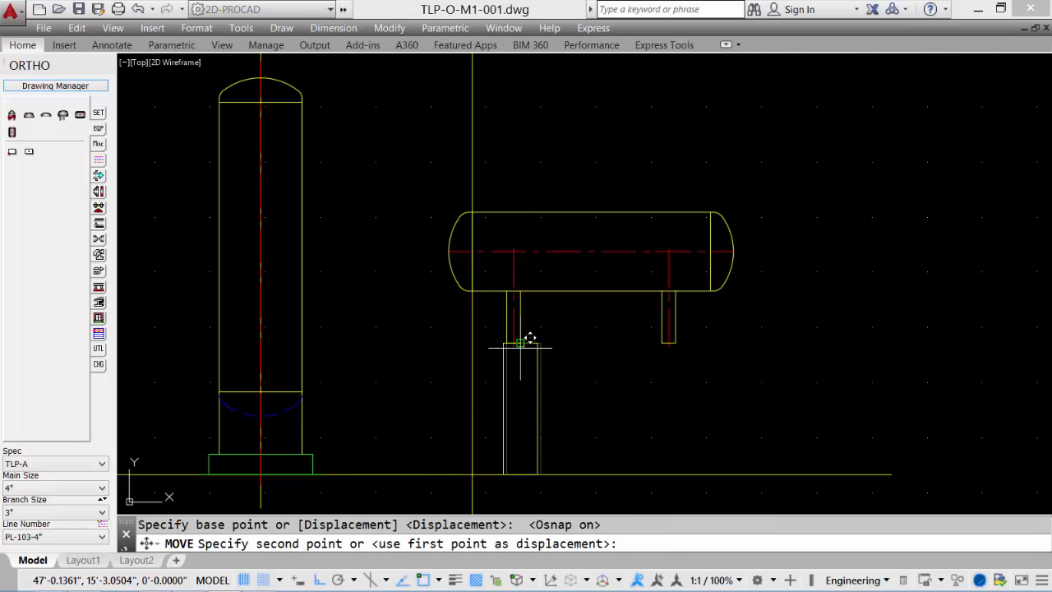
{"action": "left_click", "coordinate": [514, 344]}
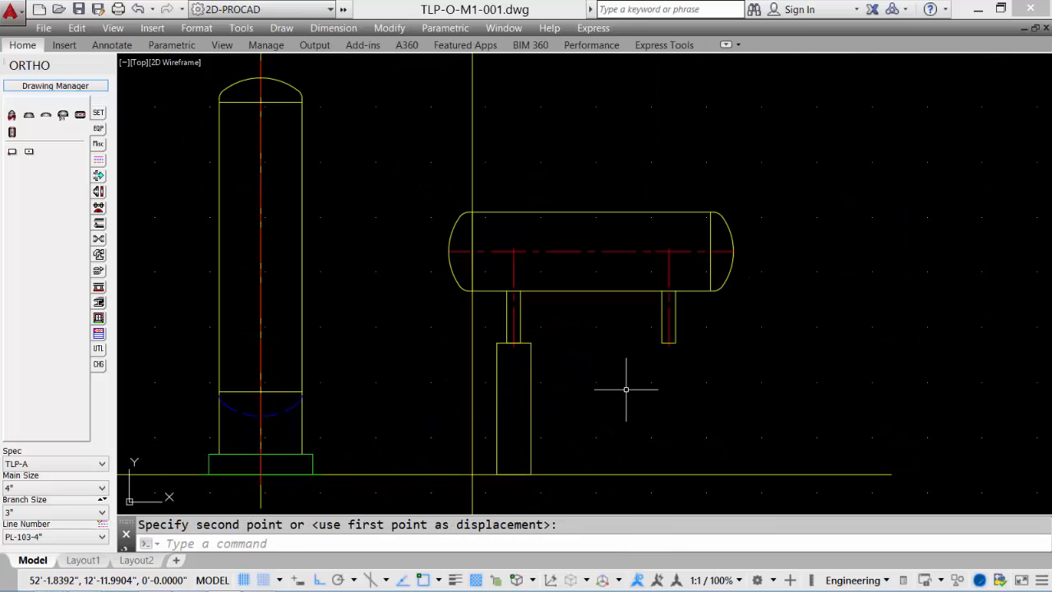
- Copy the rectangular pier to the horizontal vessel's right support, centered beneath it
{"action": "type", "text": "Cp"}
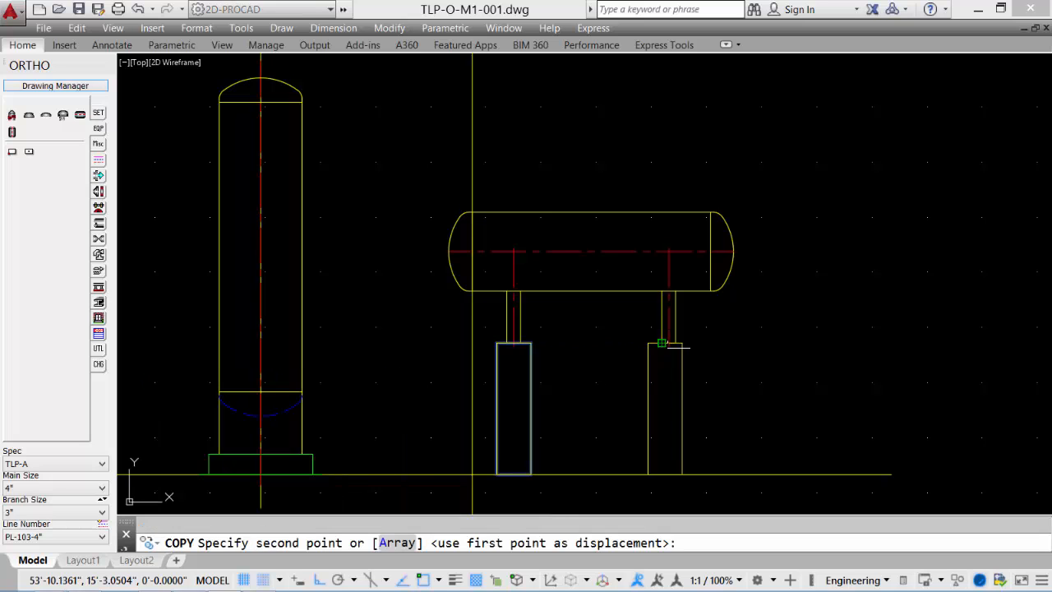
{"action": "left_click", "coordinate": [669, 344]}
{"action": "key", "text": "Return"}
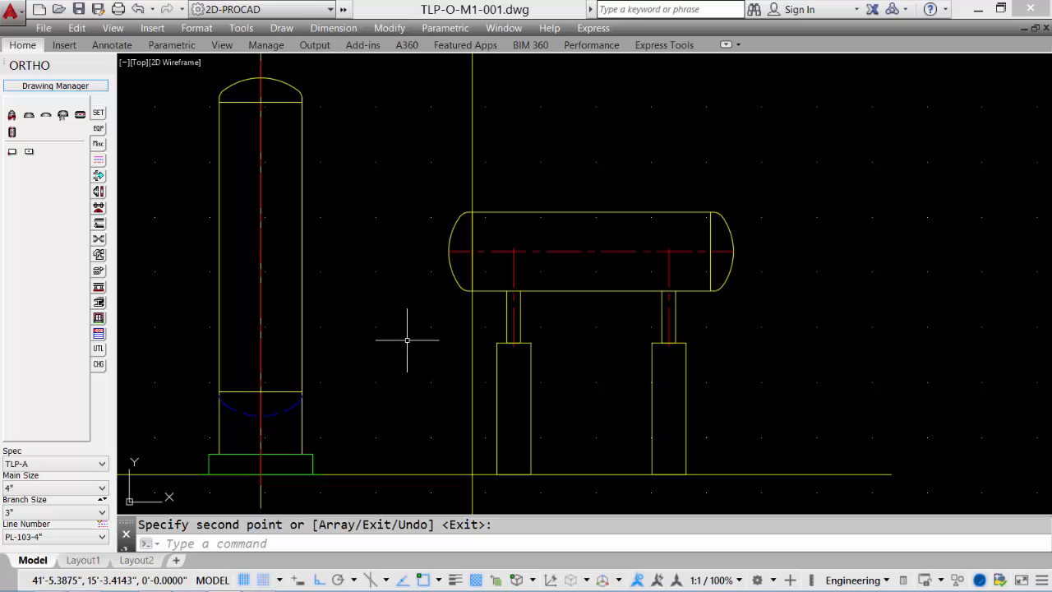
- Match the properties of both rectangular piers to those of the vertical vessel's base
{"action": "type", "text": "m"}
{"action": "key", "text": "Return"}
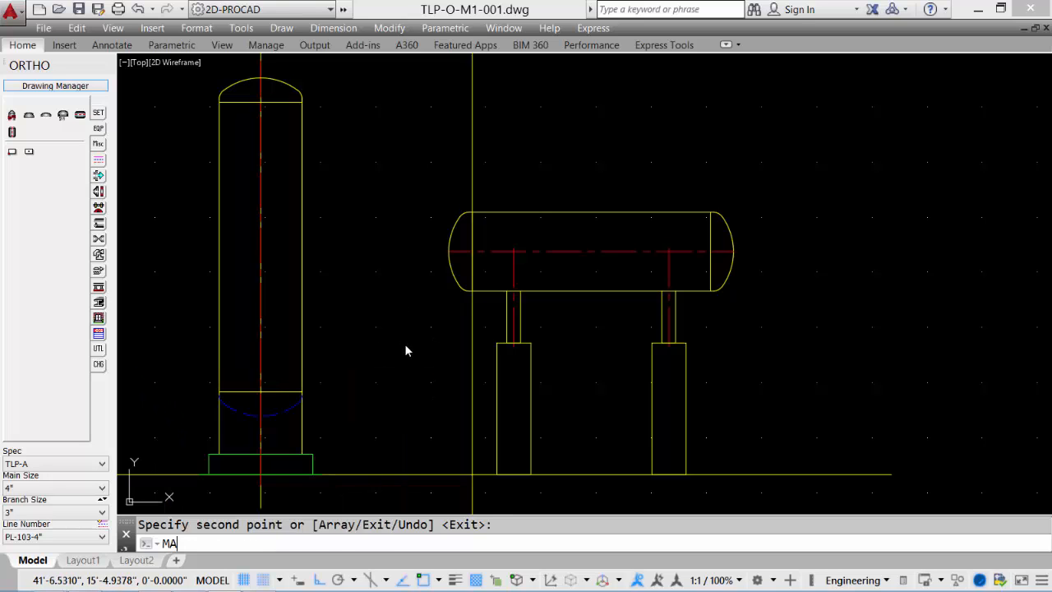
{"action": "left_click", "coordinate": [209, 459]}
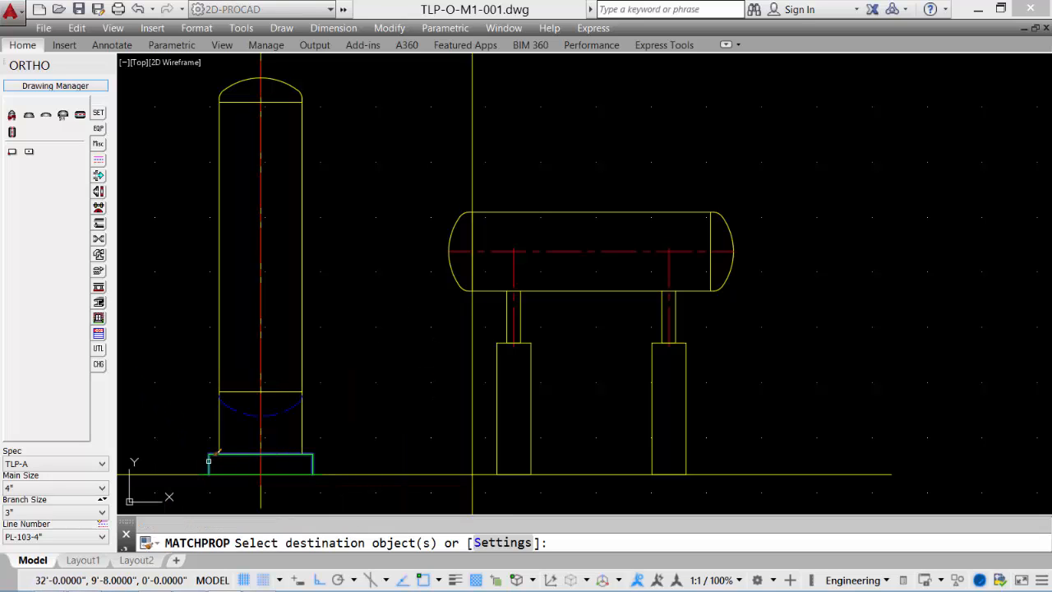
{"action": "left_click", "coordinate": [652, 368]}
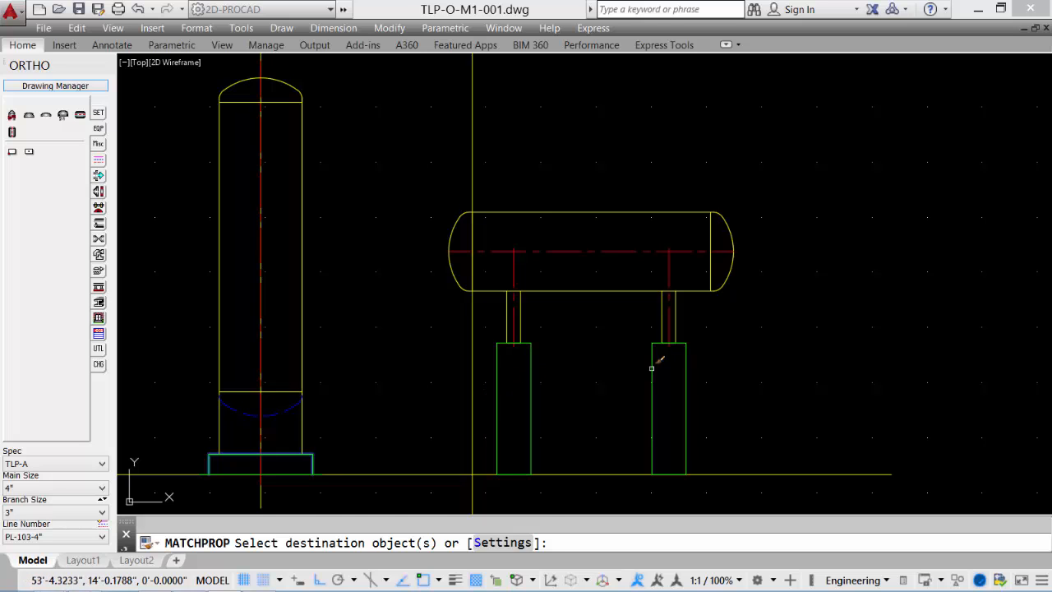
{"action": "key", "text": "Return"}
- Erase the two vertical projection lines running from the plan views to the grade line
{"action": "scroll", "coordinate": [563, 347], "scroll_direction": "down", "scroll_amount": 2}
{"action": "left_click", "coordinate": [530, 206]}
{"action": "left_click", "coordinate": [456, 149]}
{"action": "left_click", "coordinate": [334, 130]}
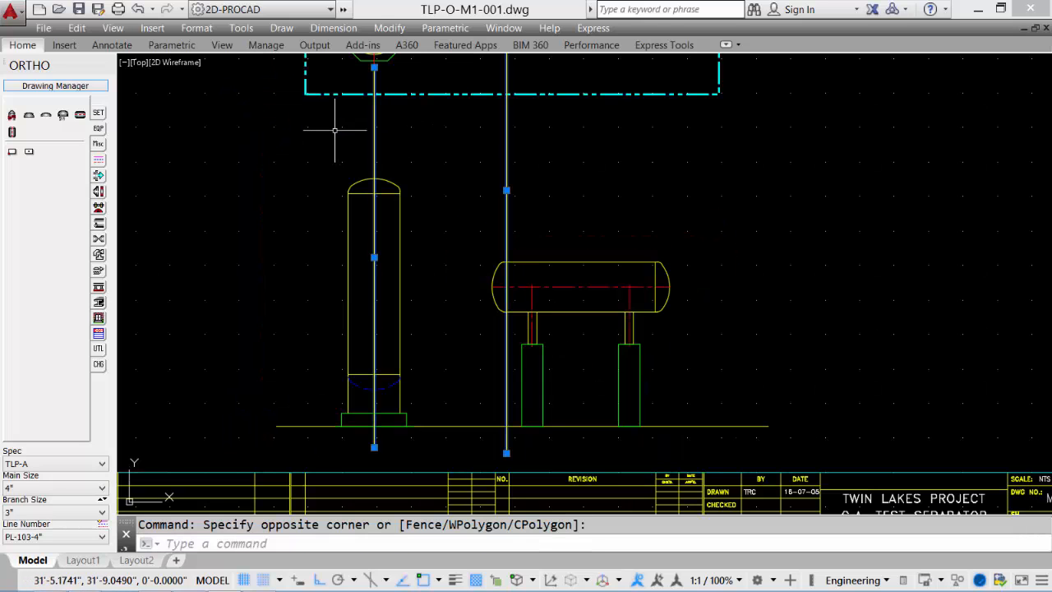
{"action": "type", "text": "e"}
{"action": "key", "text": "Return"}
- Examine the finished plan and elevation views of both vessels within the drawing sheet
{"action": "scroll", "coordinate": [501, 228], "scroll_direction": "down", "scroll_amount": 3}
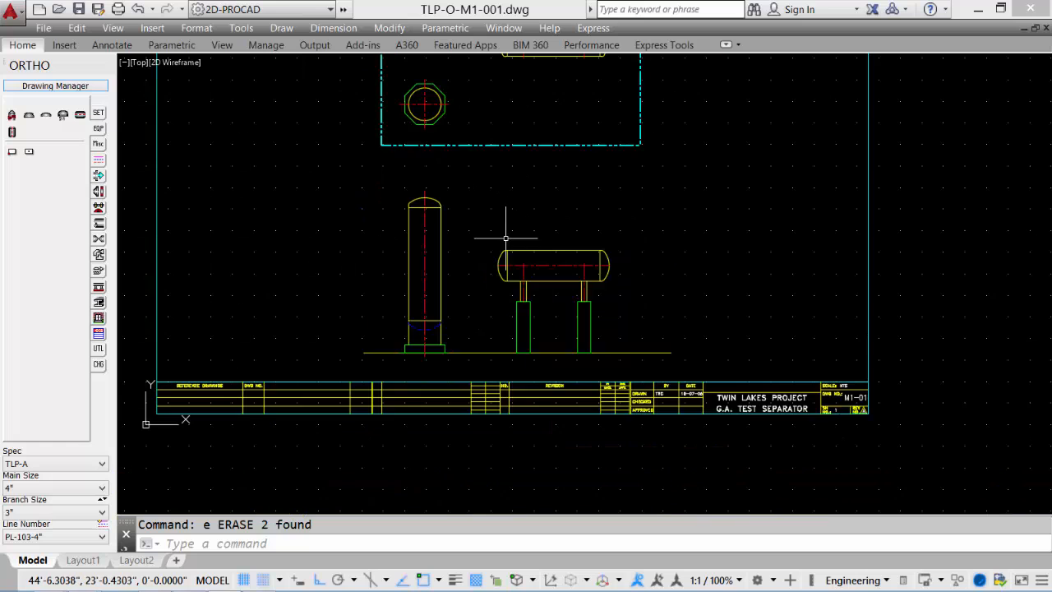
{"action": "scroll", "coordinate": [493, 235], "scroll_direction": "up", "scroll_amount": 2}
{"action": "middle_click_drag", "start_coordinate": [494, 235], "coordinate": [466, 405]}
{"action": "scroll", "coordinate": [458, 252], "scroll_direction": "up", "scroll_amount": 2}
{"action": "scroll", "coordinate": [413, 147], "scroll_direction": "up", "scroll_amount": 2}
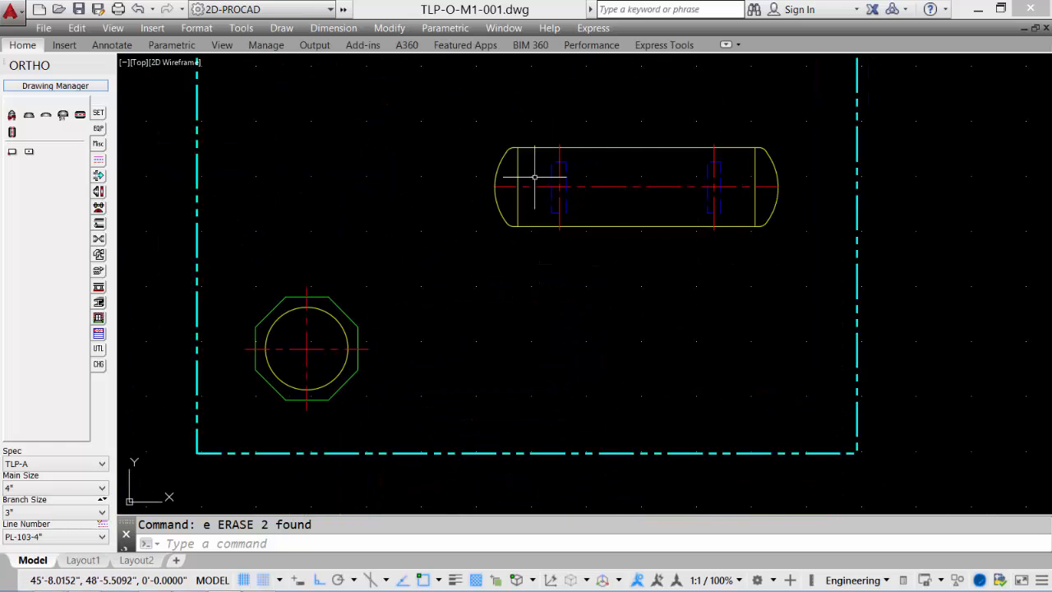
{"action": "scroll", "coordinate": [561, 279], "scroll_direction": "down", "scroll_amount": 2}
{"action": "middle_click_drag", "start_coordinate": [537, 365], "coordinate": [505, 108]}
{"action": "middle_click_drag", "start_coordinate": [466, 271], "coordinate": [474, 203]}
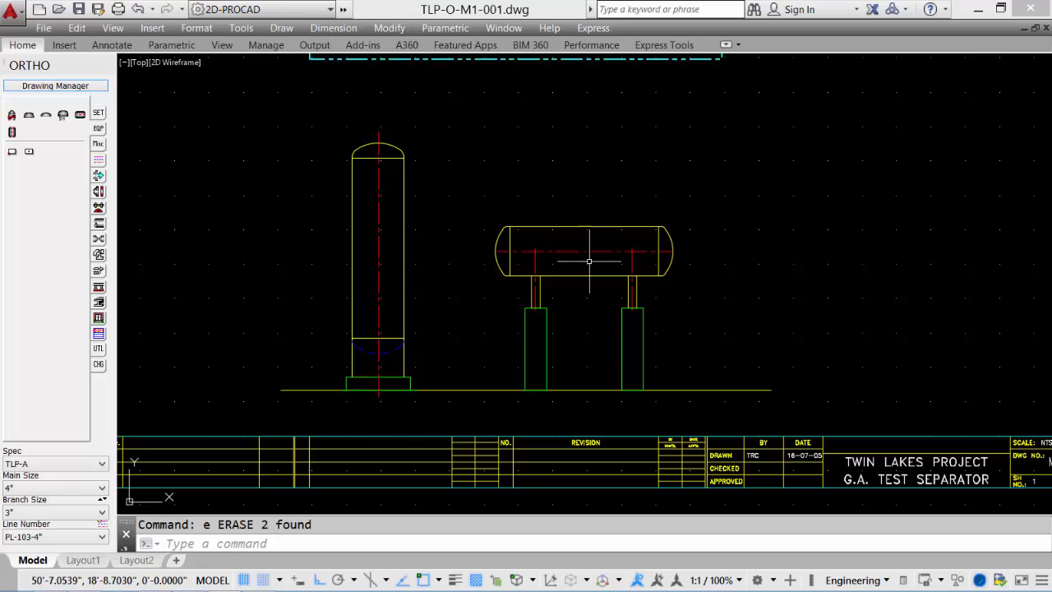
{"action": "middle_click", "coordinate": [563, 334]}
{"action": "middle_click", "coordinate": [564, 334]}
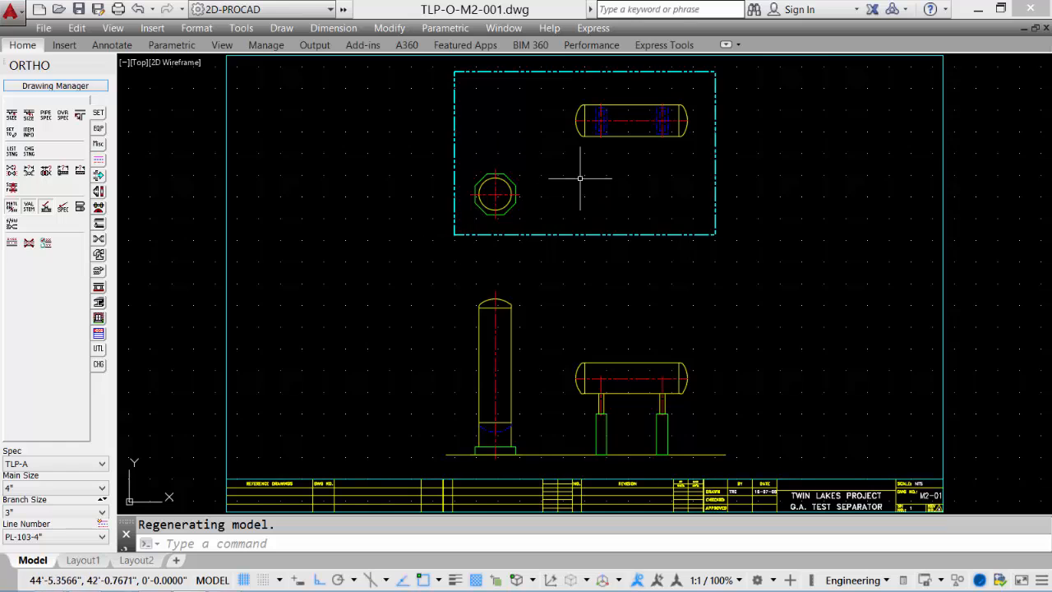
- Check the current pipe spec, main size and line number settings for the plan view in drawing TLP-O-M2-001
{"action": "scroll", "coordinate": [580, 178], "scroll_direction": "up", "scroll_amount": 4}
{"action": "mouse_move", "coordinate": [584, 165]}
{"action": "middle_mouse_down"}
{"action": "mouse_move", "coordinate": [564, 293]}
{"action": "mouse_move", "coordinate": [575, 340]}
{"action": "middle_mouse_up"}
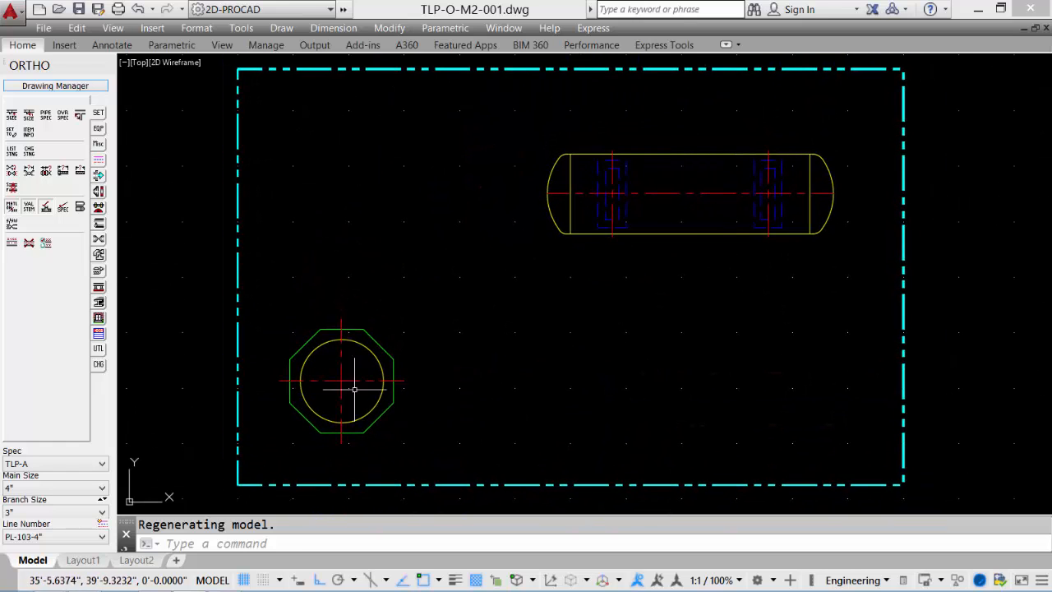
{"action": "left_click", "coordinate": [36, 470]}
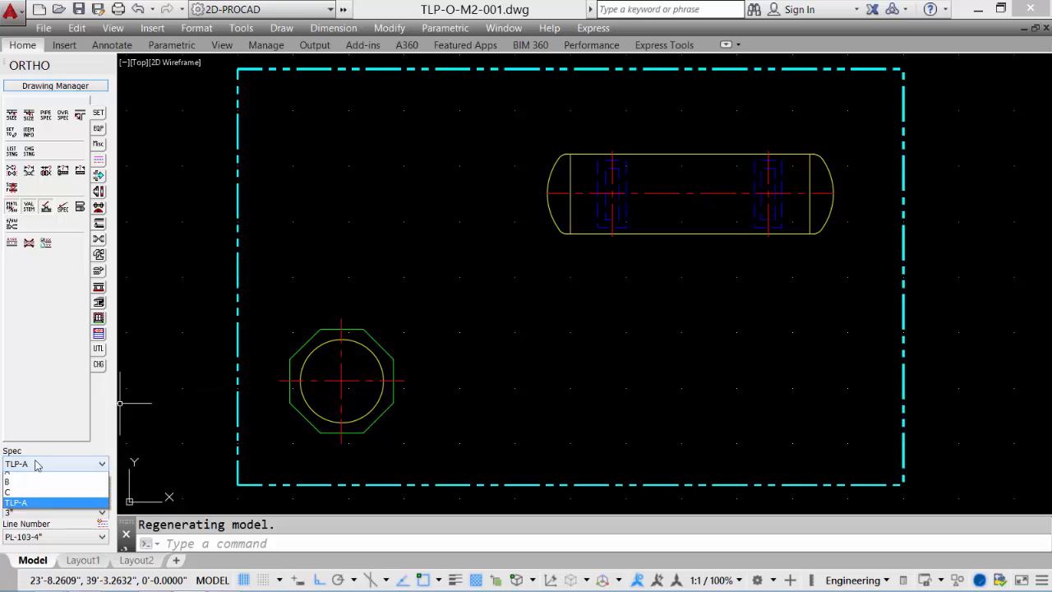
{"action": "left_click", "coordinate": [36, 469]}
{"action": "left_click", "coordinate": [31, 491]}
{"action": "left_click", "coordinate": [30, 491]}
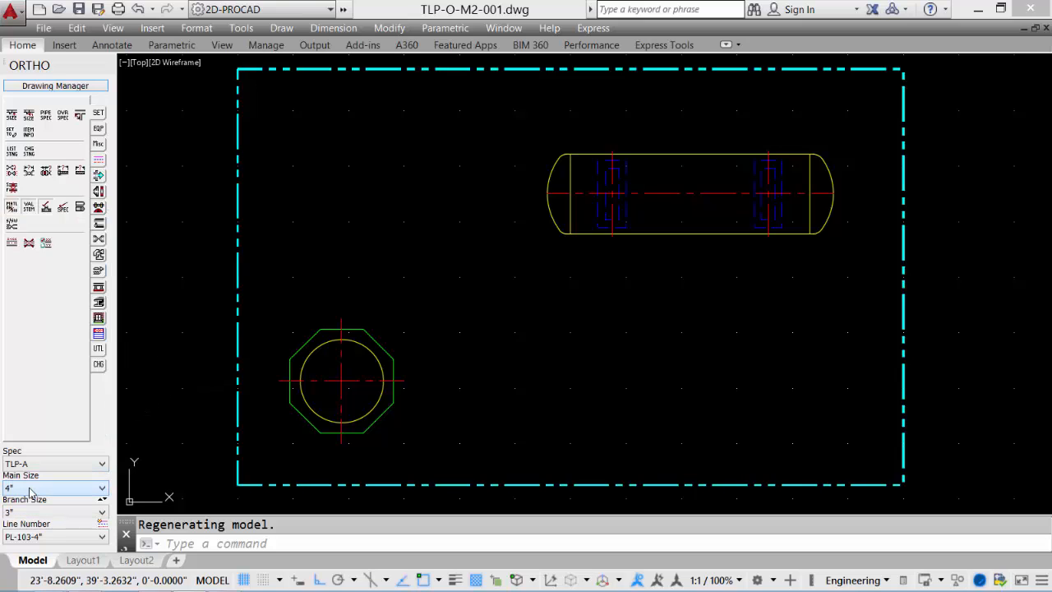
{"action": "left_click", "coordinate": [50, 537]}
{"action": "left_click", "coordinate": [49, 538]}
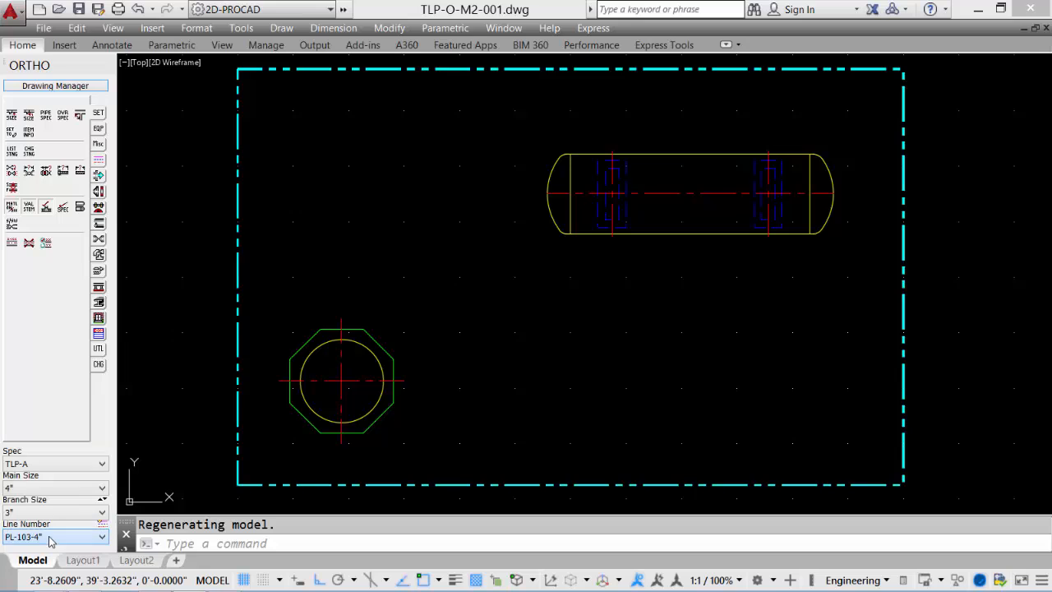
- Insert a 4" weld-point nozzle on the east quadrant of the vertical vessel's plan circle, pointing east
{"action": "left_click", "coordinate": [98, 207]}
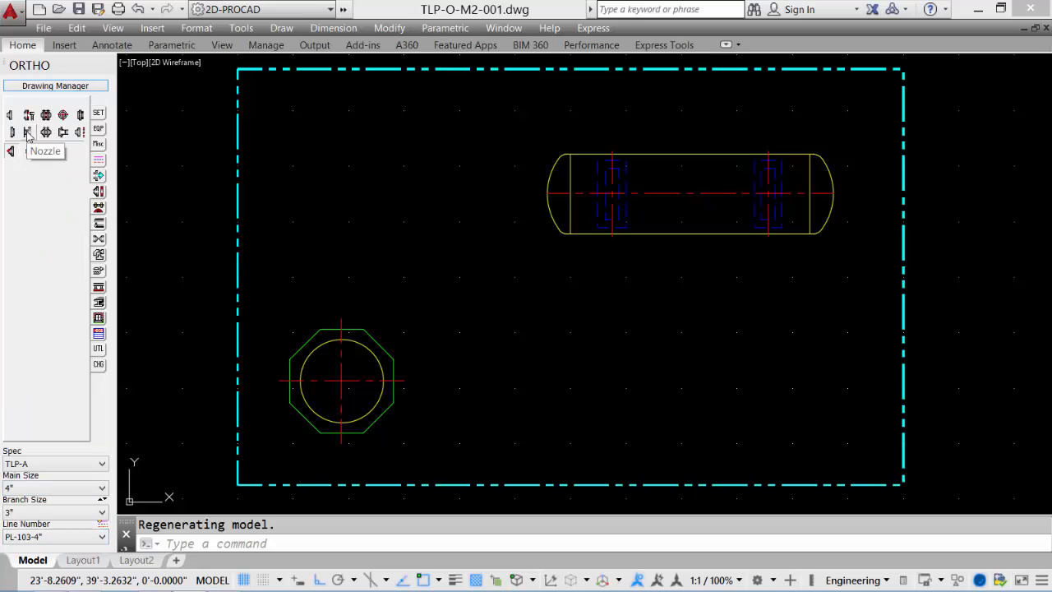
{"action": "left_click", "coordinate": [28, 133]}
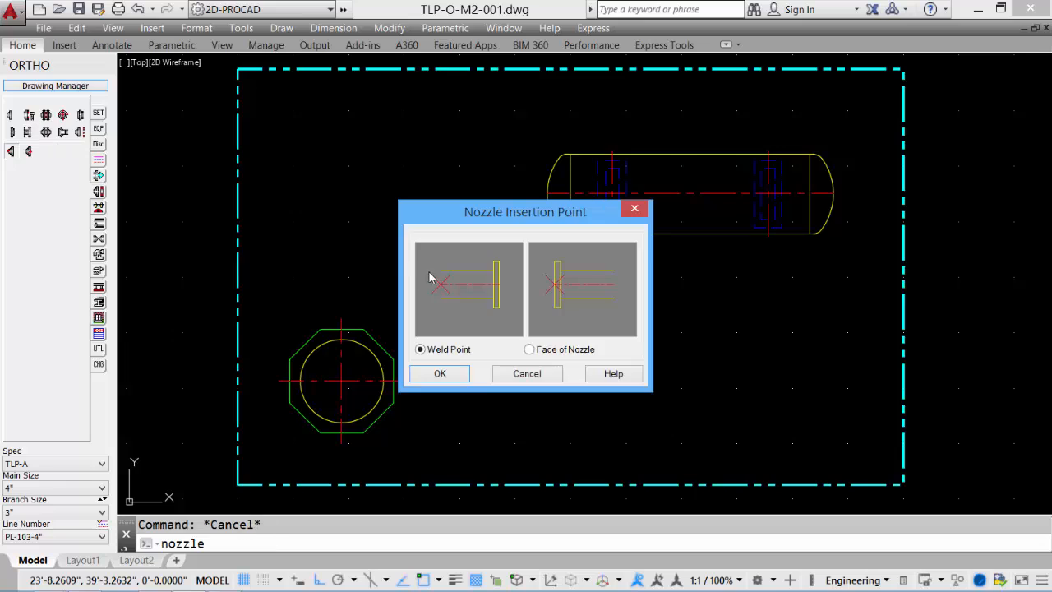
{"action": "left_click", "coordinate": [439, 374]}
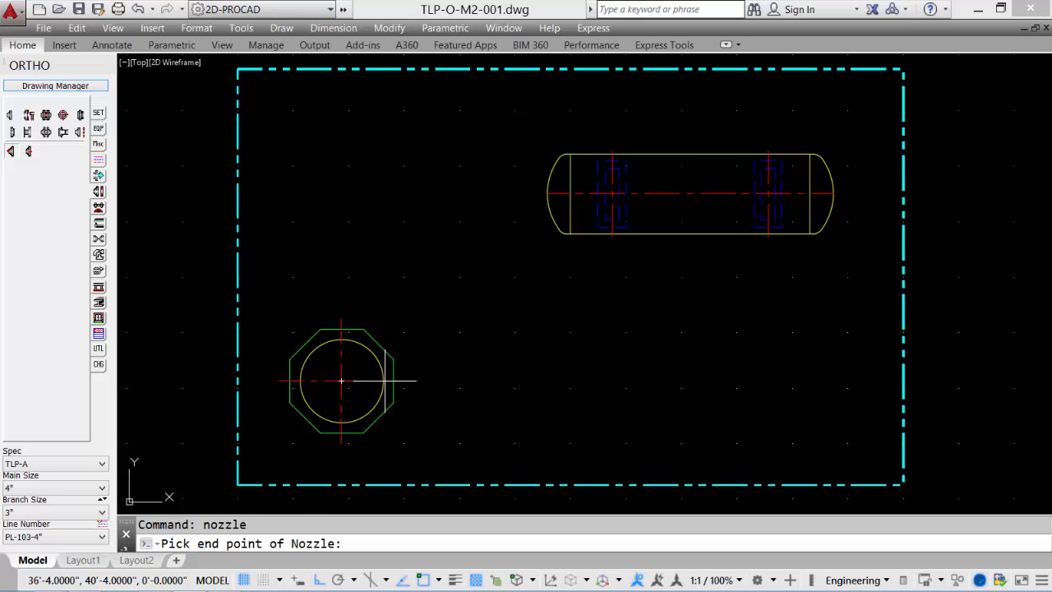
{"action": "left_click", "coordinate": [383, 381]}
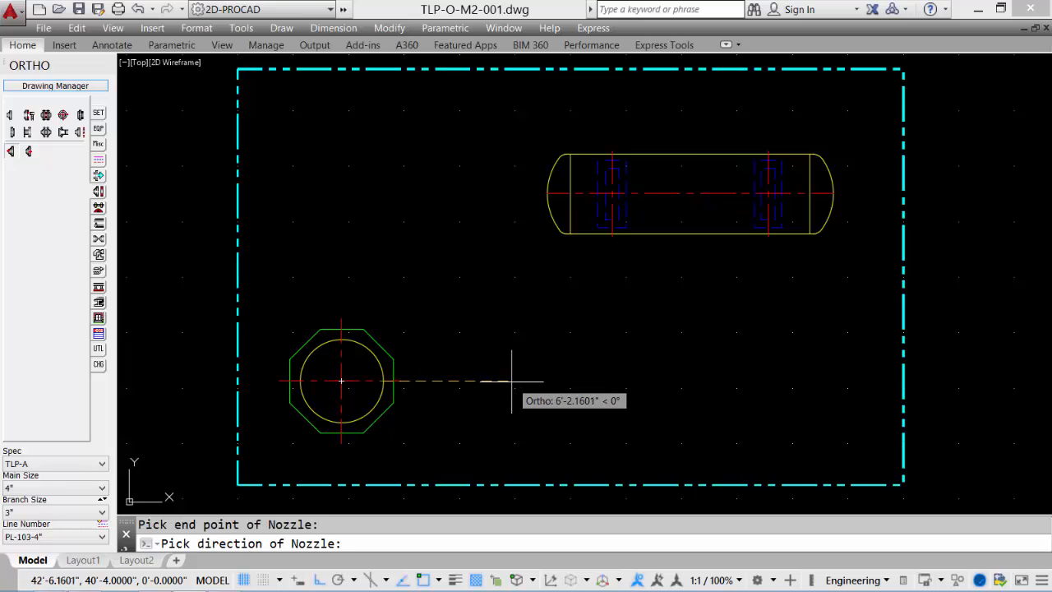
{"action": "left_click", "coordinate": [511, 380]}
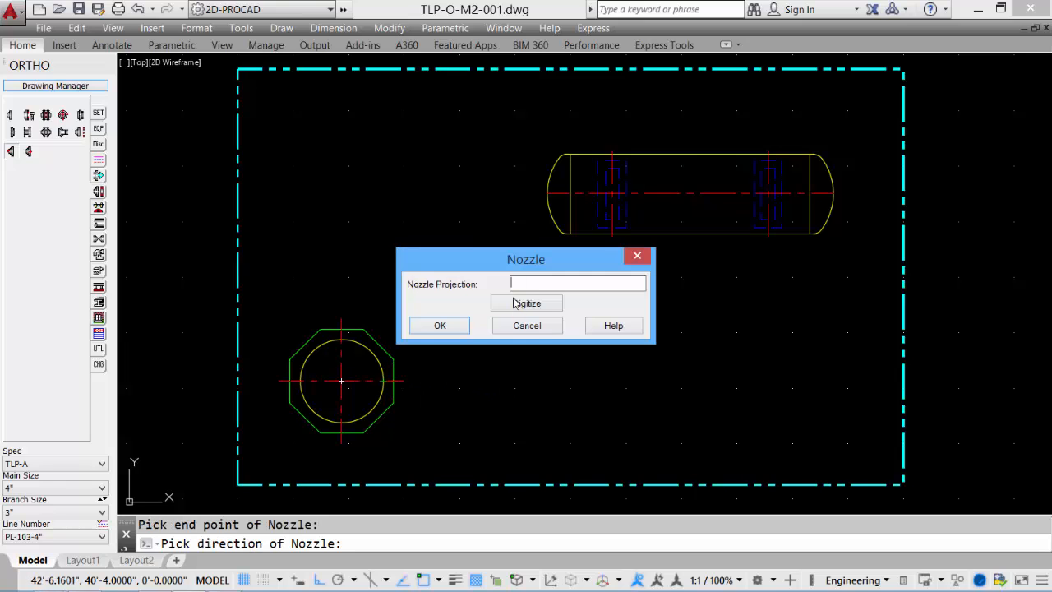
{"action": "left_click", "coordinate": [440, 325]}
- Trim the octagonal foundation edge where it passes between the nozzle's pipe lines in plan
{"action": "scroll", "coordinate": [386, 382], "scroll_direction": "up", "scroll_amount": 3}
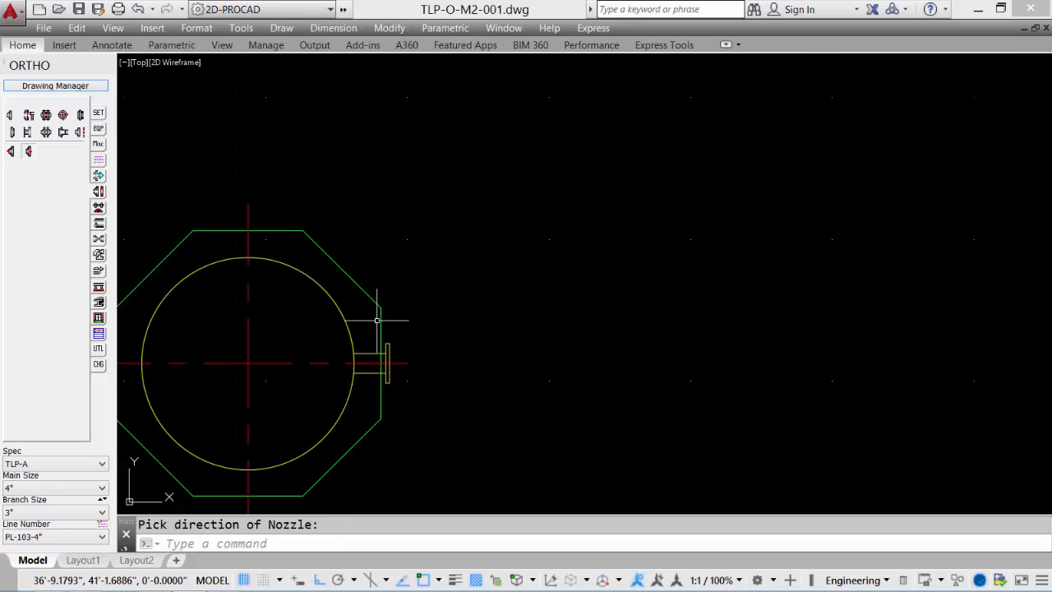
{"action": "scroll", "coordinate": [394, 378], "scroll_direction": "up", "scroll_amount": 4}
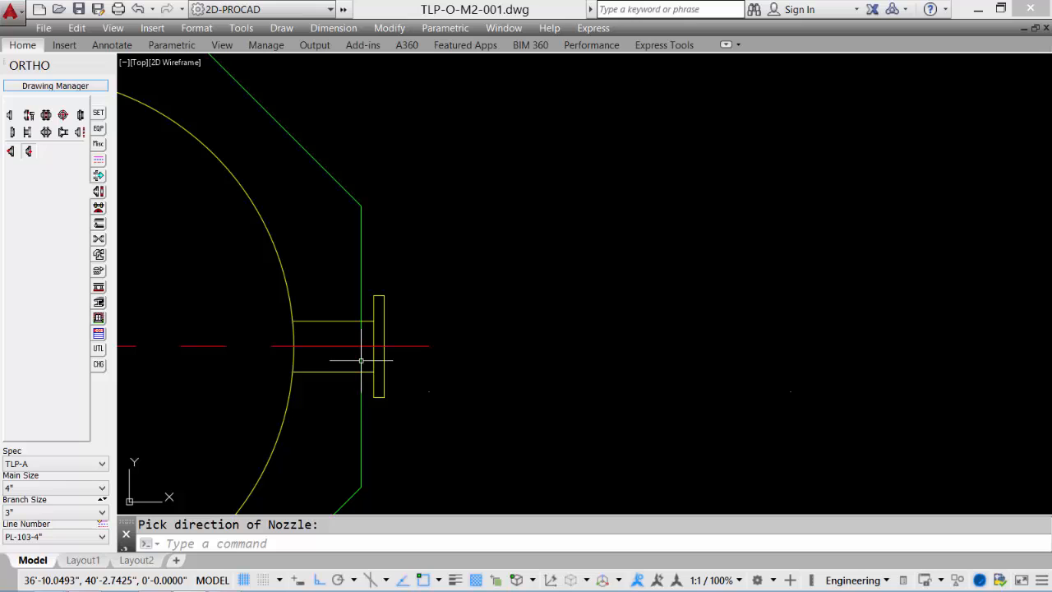
{"action": "type", "text": "TR"}
{"action": "key", "text": "Return"}
{"action": "key", "text": "Return"}
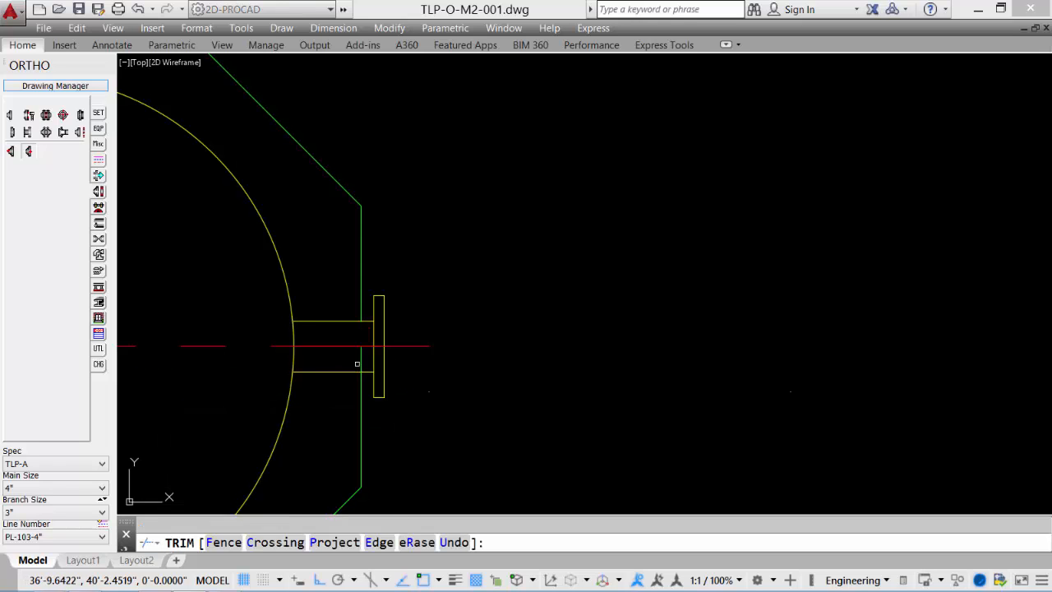
{"action": "left_click", "coordinate": [359, 362]}
{"action": "key", "text": "Return"}
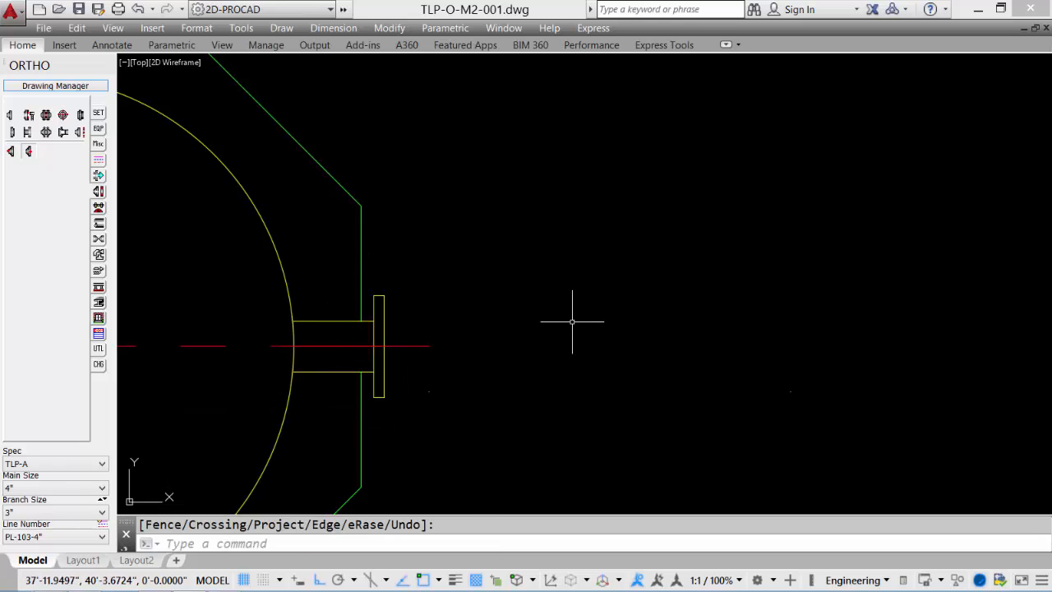
- Place a 4" plan-view flange with full flange circle on the horizontal vessel's centerline, 8" in from its left tangent line
{"action": "scroll", "coordinate": [608, 290], "scroll_direction": "down", "scroll_amount": 3}
{"action": "scroll", "coordinate": [634, 285], "scroll_direction": "down", "scroll_amount": 3}
{"action": "middle_click_drag", "start_coordinate": [634, 284], "coordinate": [488, 338]}
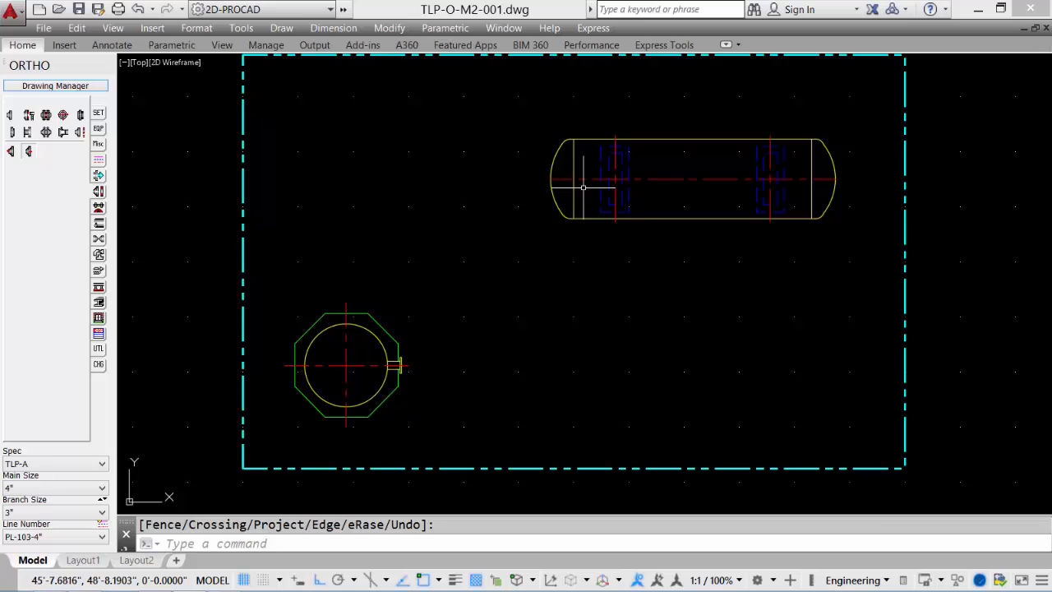
{"action": "left_click", "coordinate": [63, 116]}
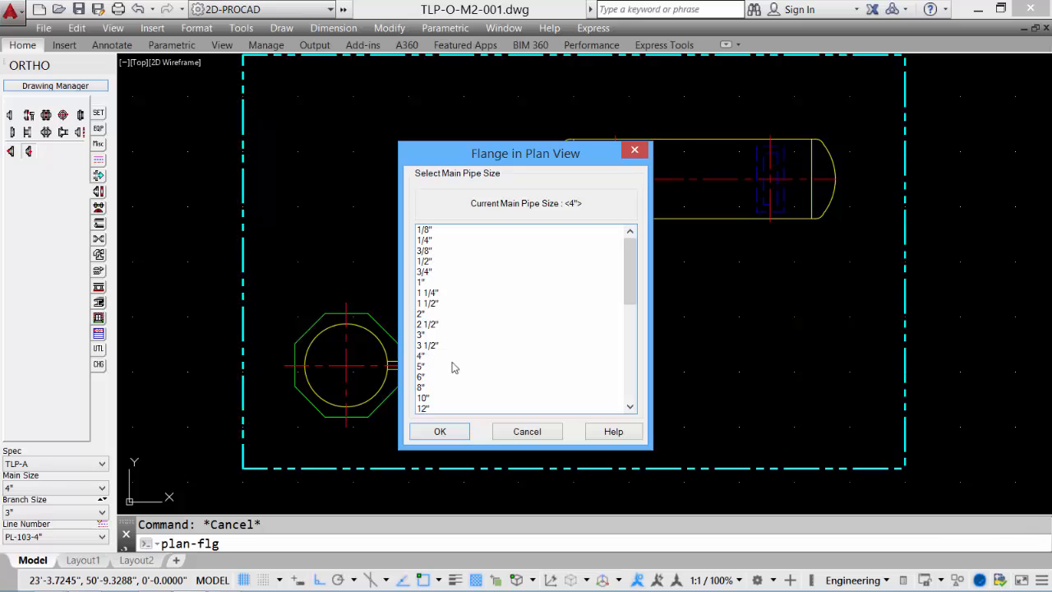
{"action": "left_click", "coordinate": [441, 432]}
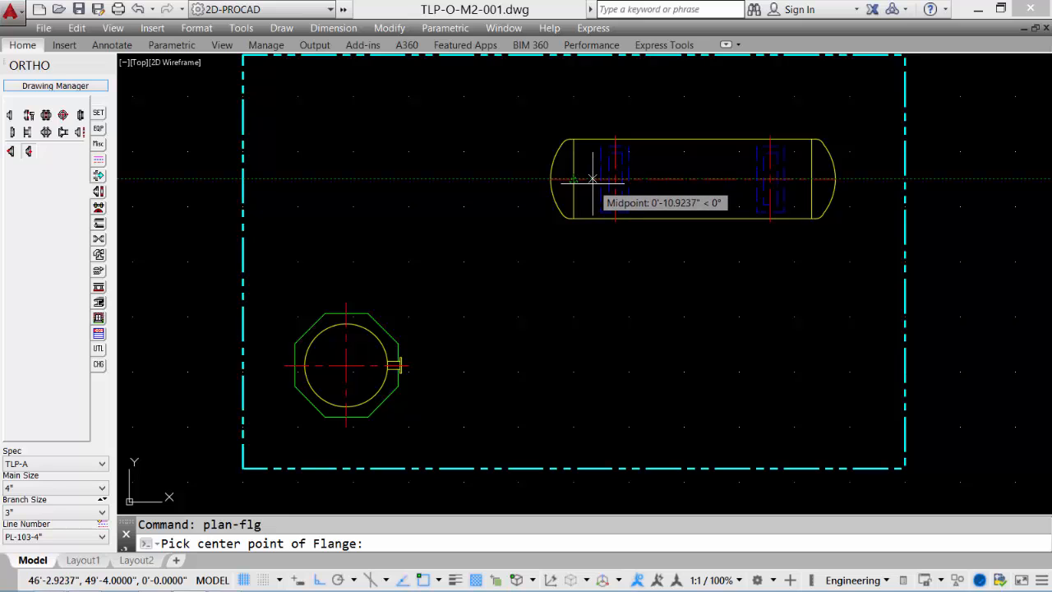
{"action": "type", "text": "12"}
{"action": "key", "text": "Return"}
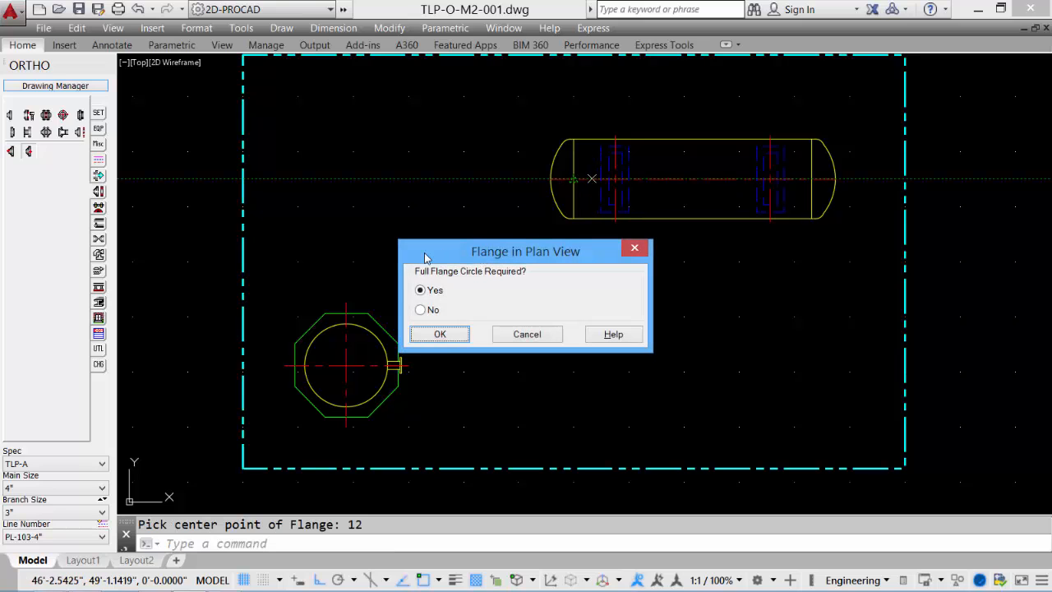
{"action": "left_click", "coordinate": [438, 333]}
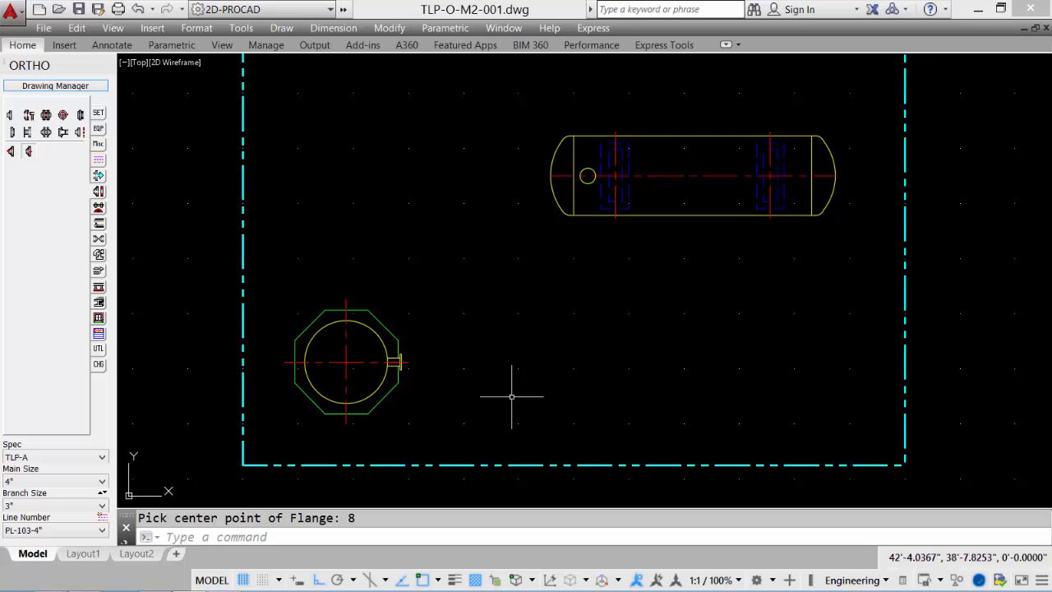
- Insert a weld-point nozzle with 8" projection at the right end of the vertical vessel's lower tangent line in elevation, pointing right
{"action": "middle_click_drag", "start_coordinate": [510, 397], "coordinate": [517, 183]}
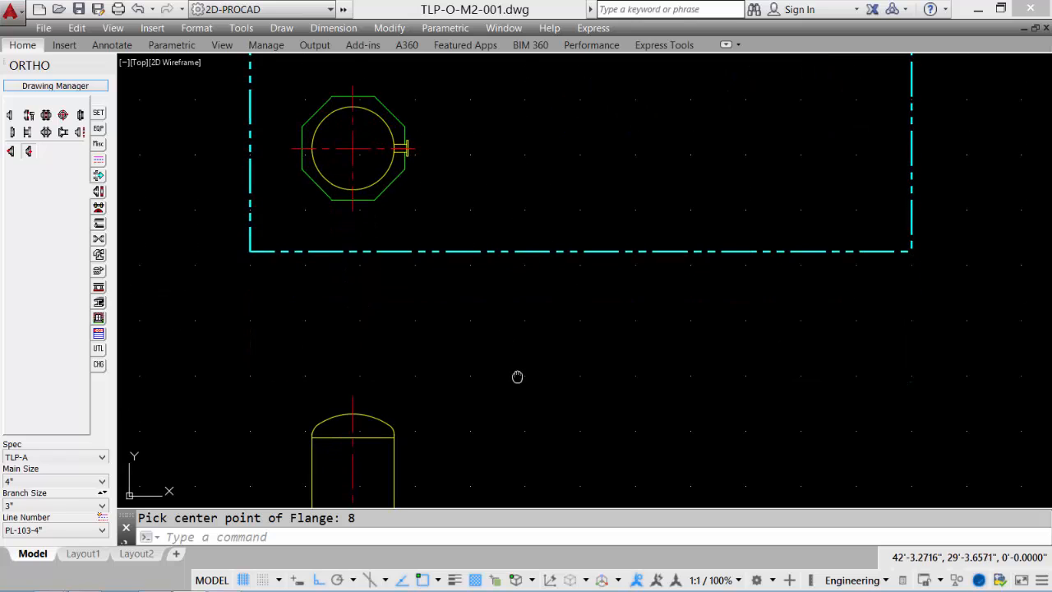
{"action": "middle_click_drag", "start_coordinate": [517, 375], "coordinate": [517, 37]}
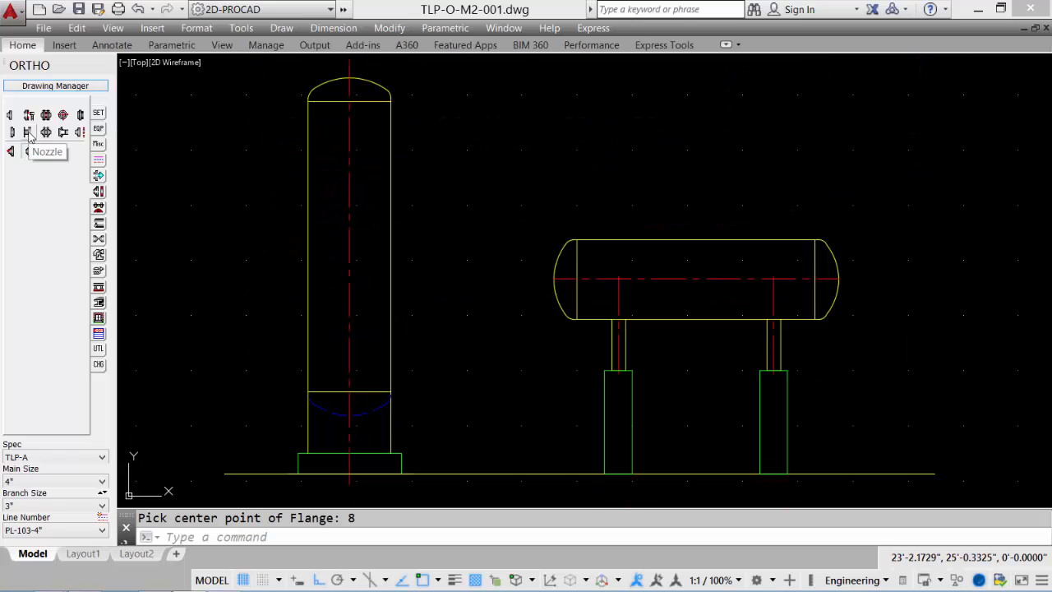
{"action": "left_click", "coordinate": [28, 132]}
{"action": "left_click", "coordinate": [460, 266]}
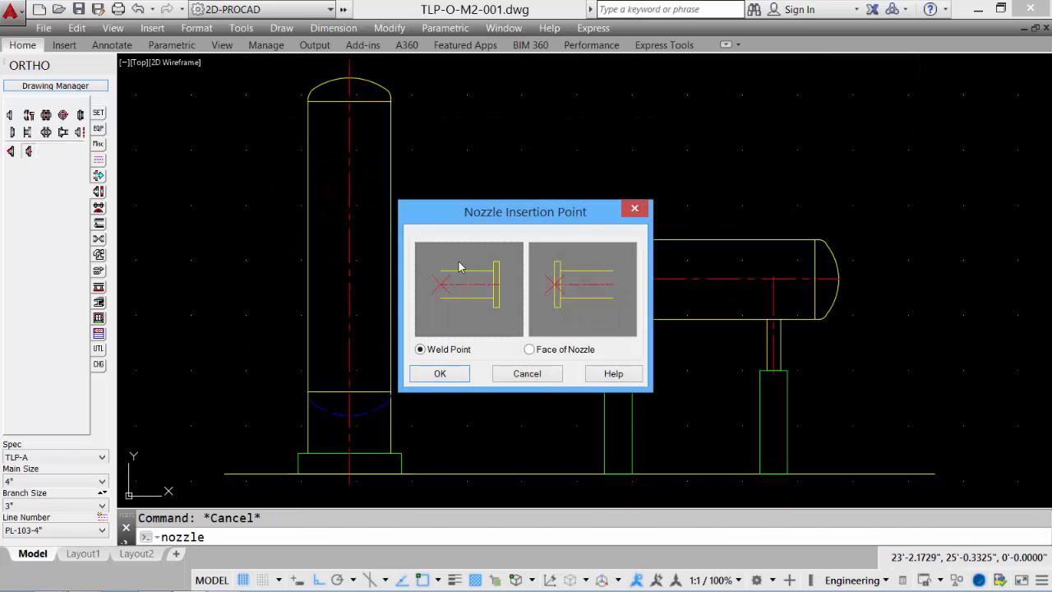
{"action": "left_click", "coordinate": [439, 374]}
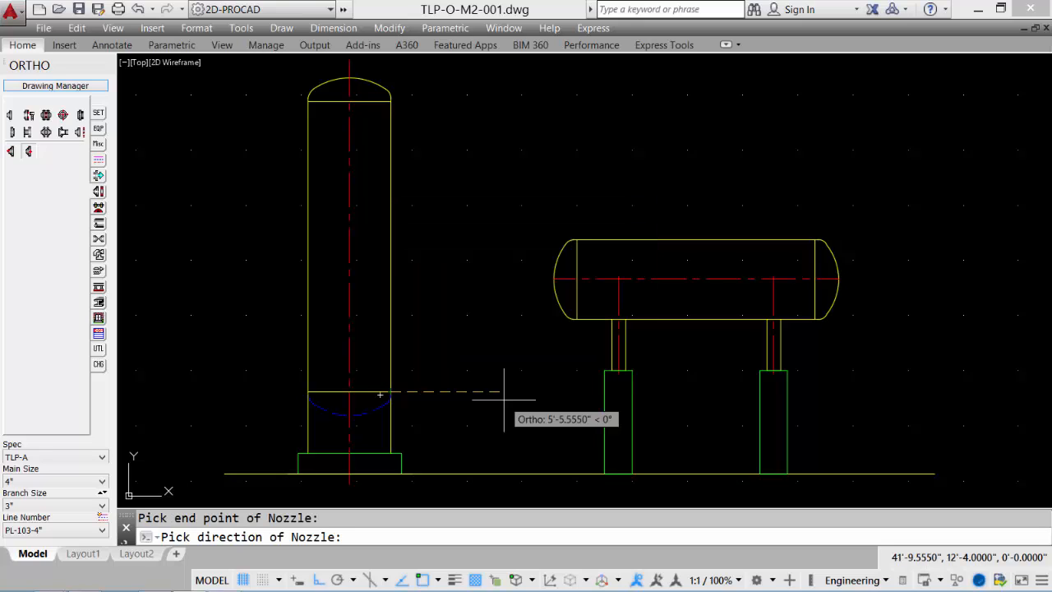
{"action": "left_click", "coordinate": [503, 401]}
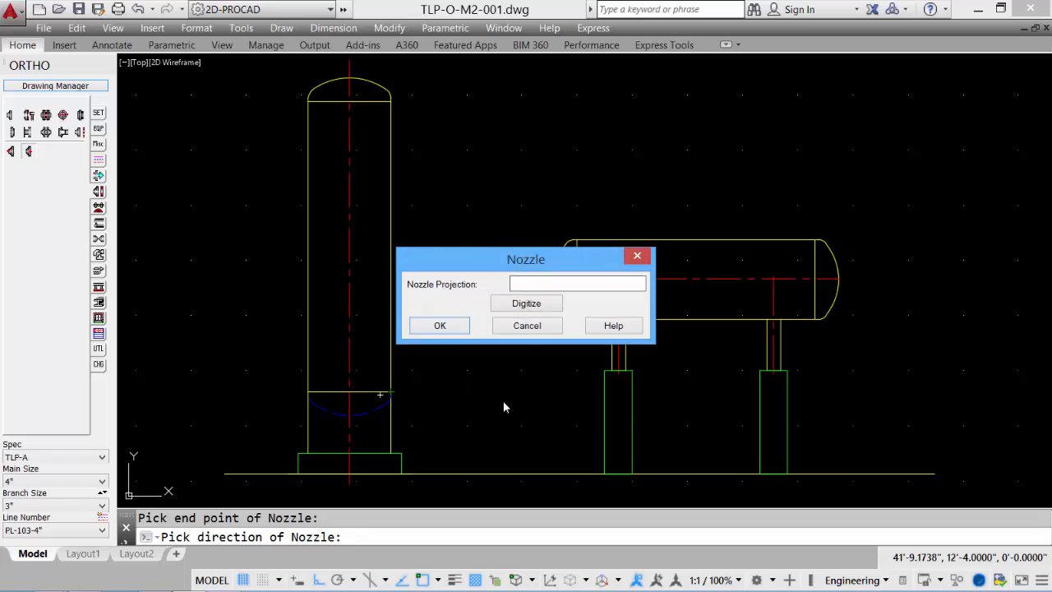
{"action": "type", "text": "8"}
{"action": "left_click", "coordinate": [438, 325]}
- Move the vertical vessel's elevation nozzle straight up 12'
{"action": "type", "text": "m"}
{"action": "key", "text": "Return"}
{"action": "left_click", "coordinate": [400, 391]}
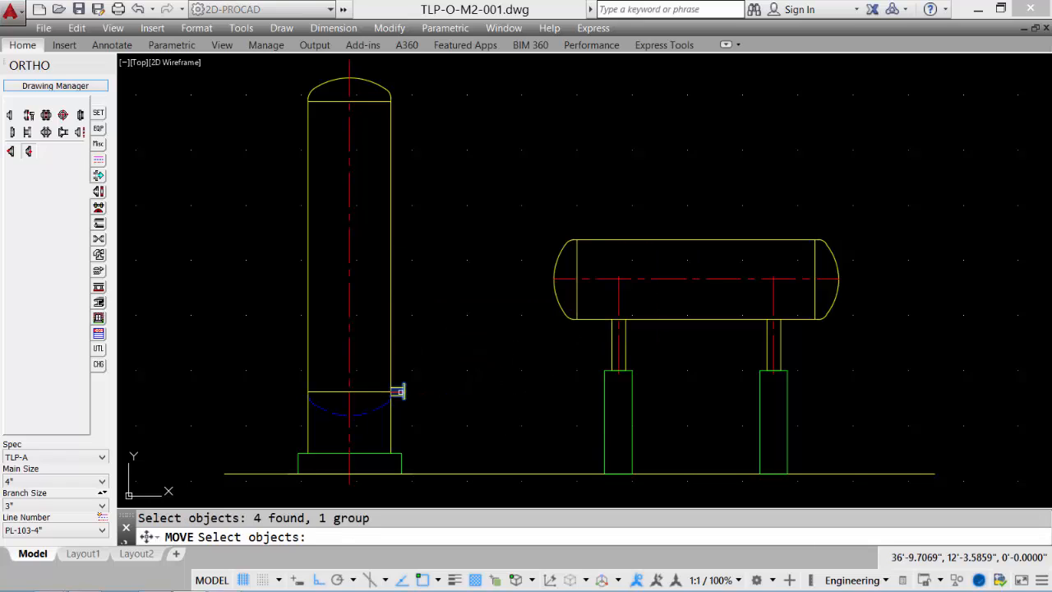
{"action": "key", "text": "Return"}
{"action": "left_click", "coordinate": [461, 387]}
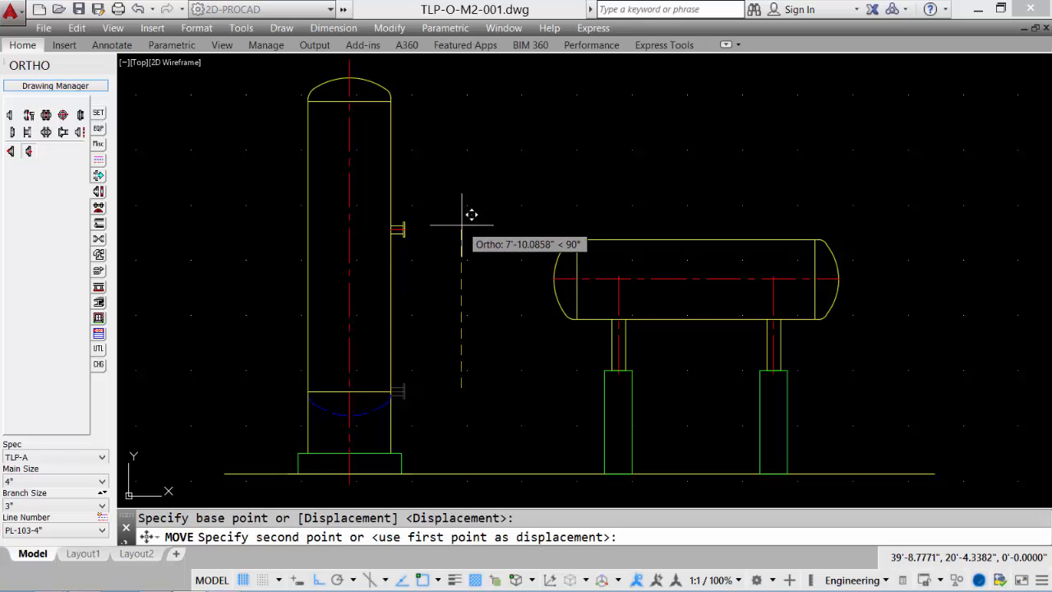
{"action": "type", "text": "12'"}
{"action": "key", "text": "Return"}
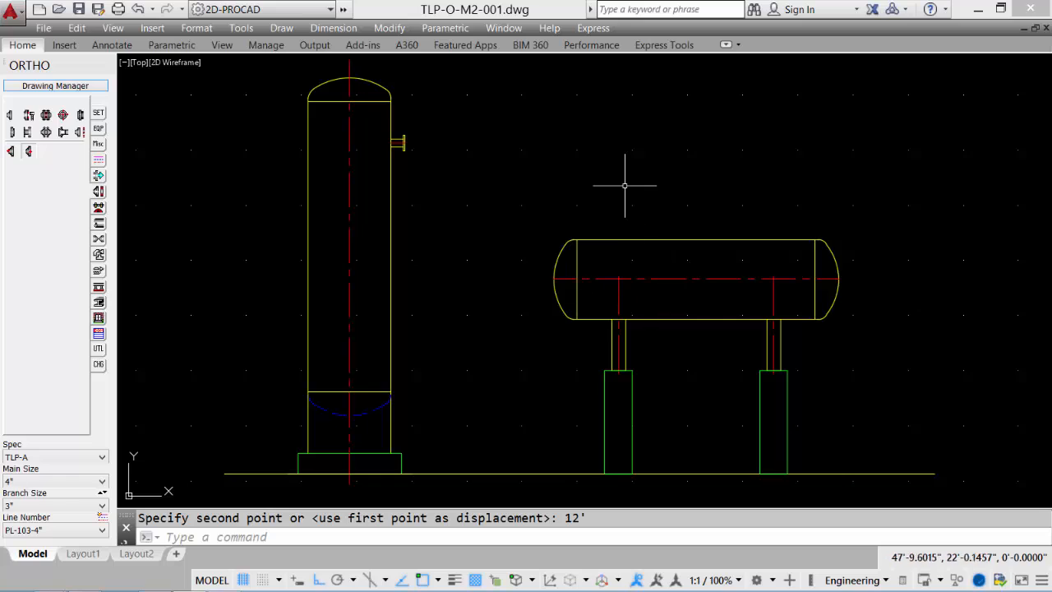
- Insert an upward nozzle with 8" projection on top of the horizontal vessel in elevation, 8" in from its left tangent line
{"action": "left_click", "coordinate": [28, 133]}
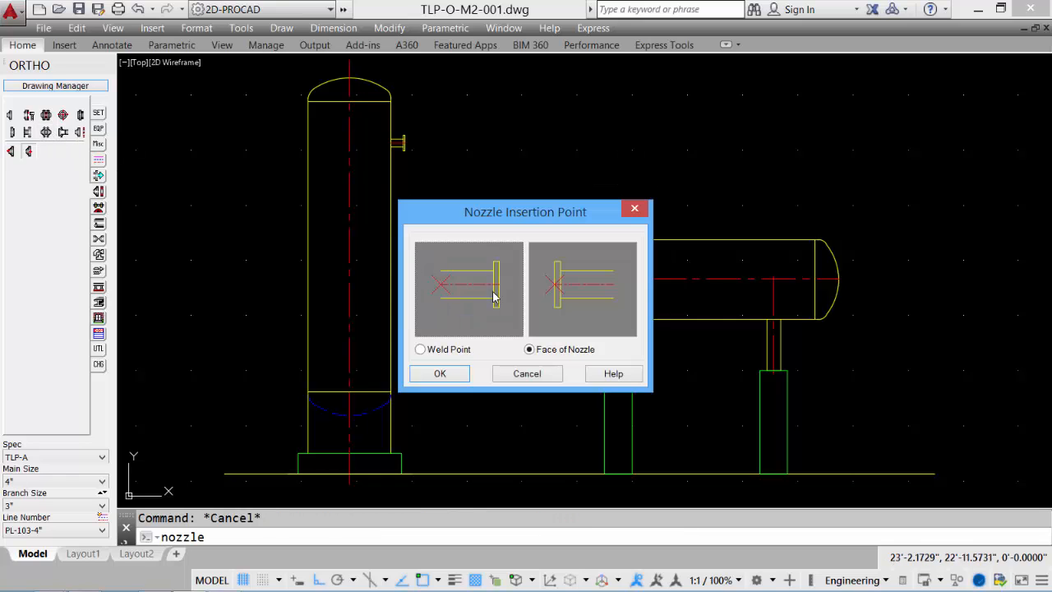
{"action": "left_click", "coordinate": [440, 374]}
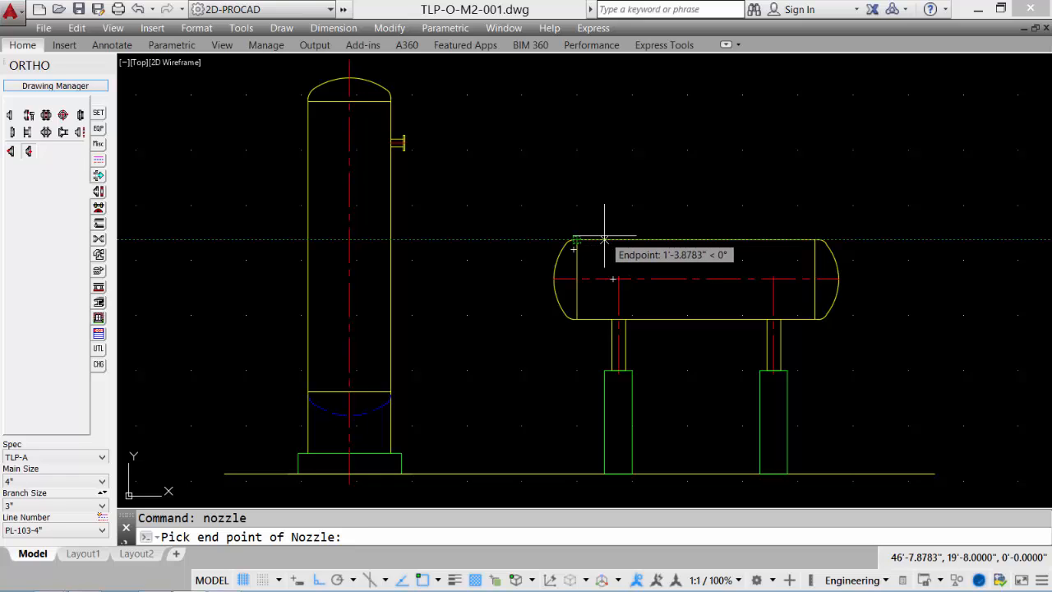
{"action": "type", "text": "8"}
{"action": "key", "text": "Return"}
{"action": "left_click", "coordinate": [600, 175]}
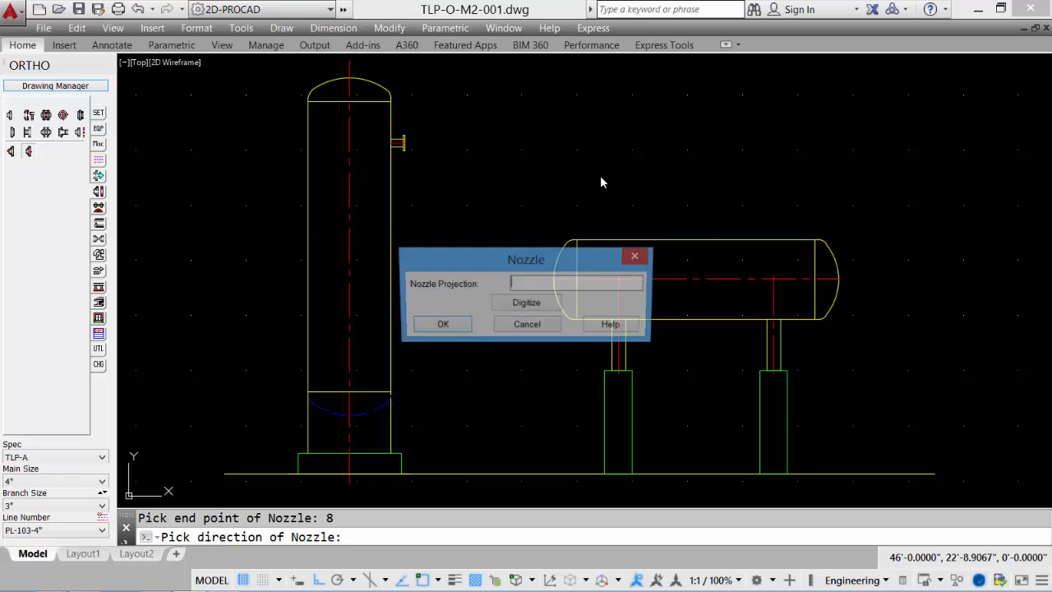
{"action": "type", "text": "8"}
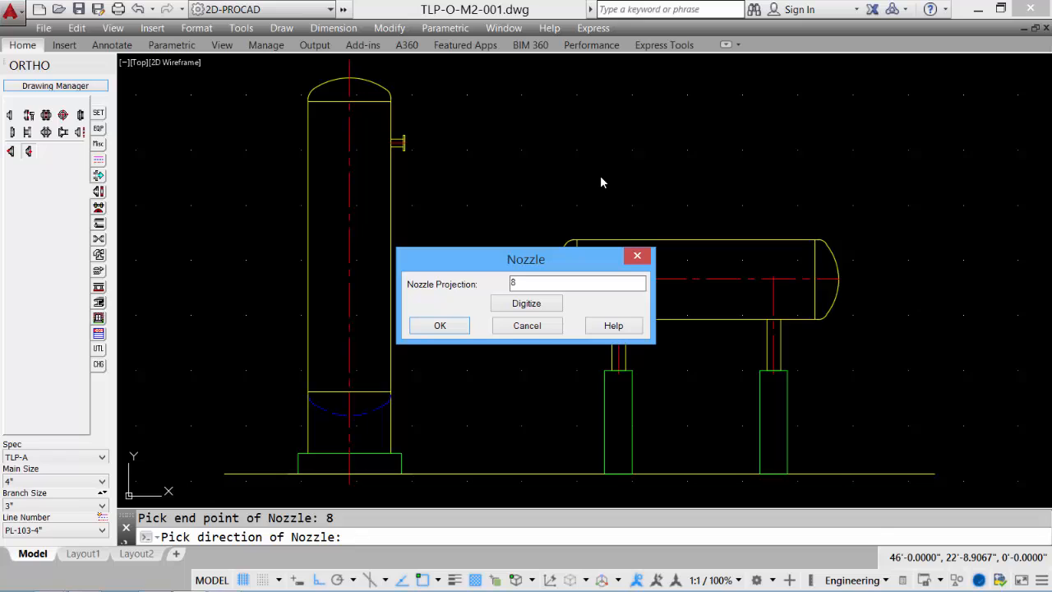
{"action": "key", "text": "Return"}
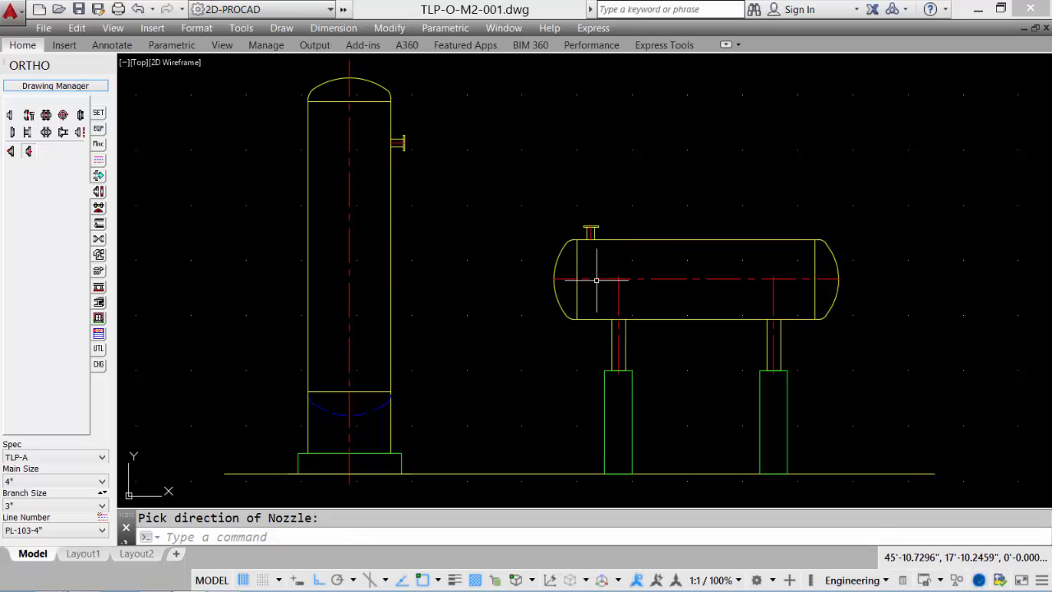
{"action": "middle_click", "coordinate": [608, 230]}
{"action": "middle_click", "coordinate": [609, 230]}
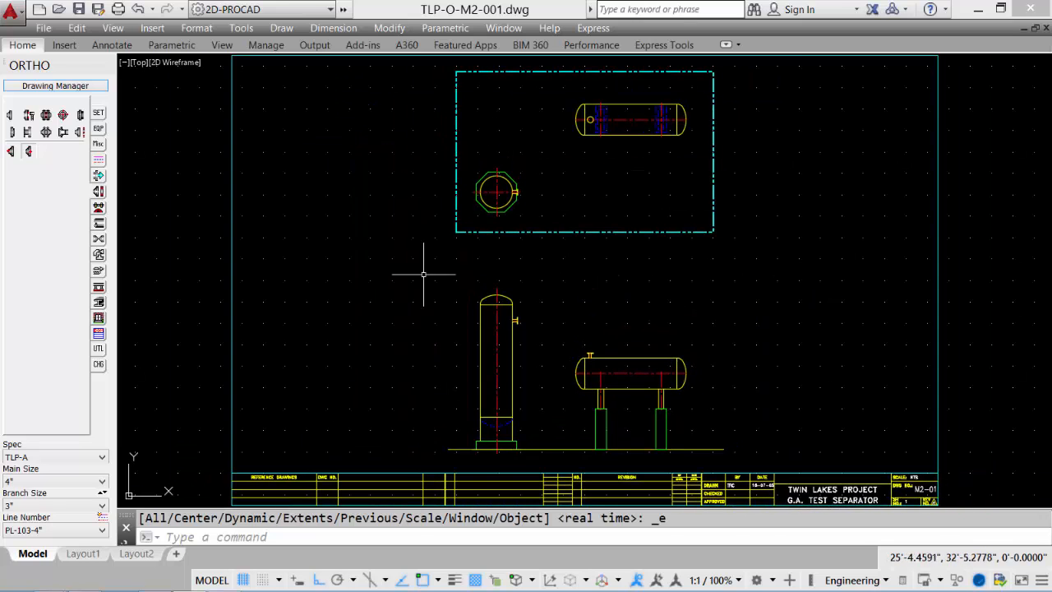